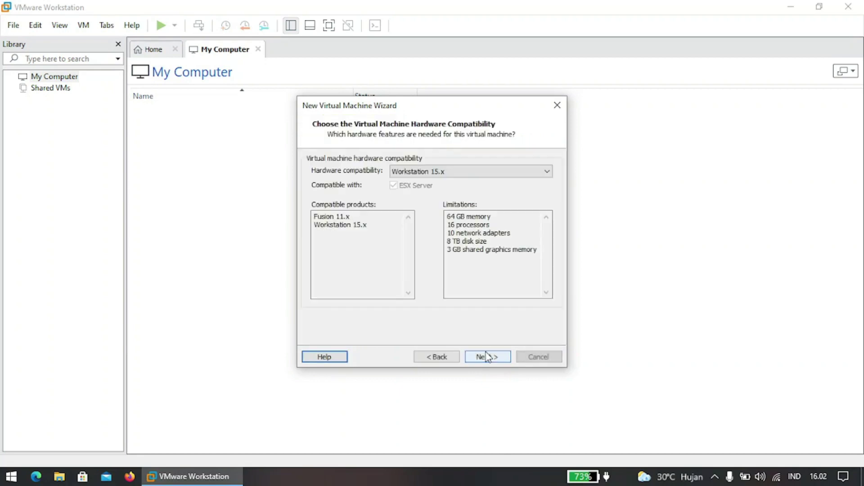
Set the virtual machine's hardware compatibility to Workstation 9.x and continue to the guest installation options
{"action": "left_click", "coordinate": [463, 174]}
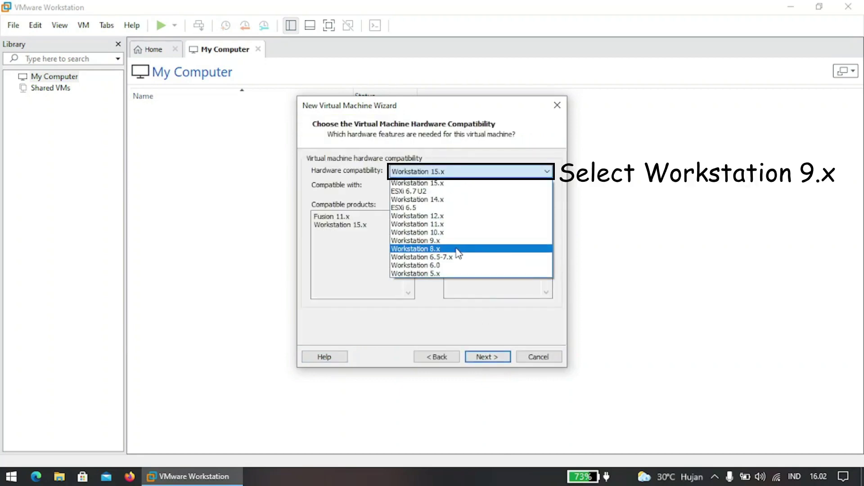
{"action": "left_click", "coordinate": [454, 242]}
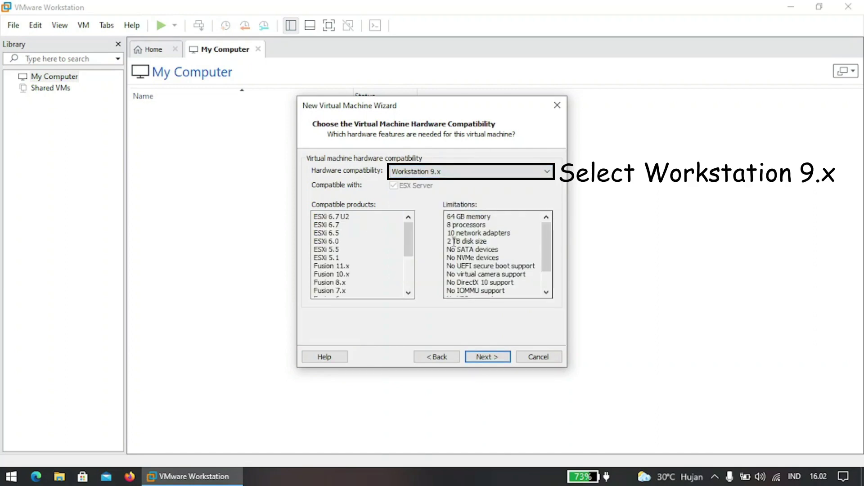
{"action": "left_click", "coordinate": [486, 358]}
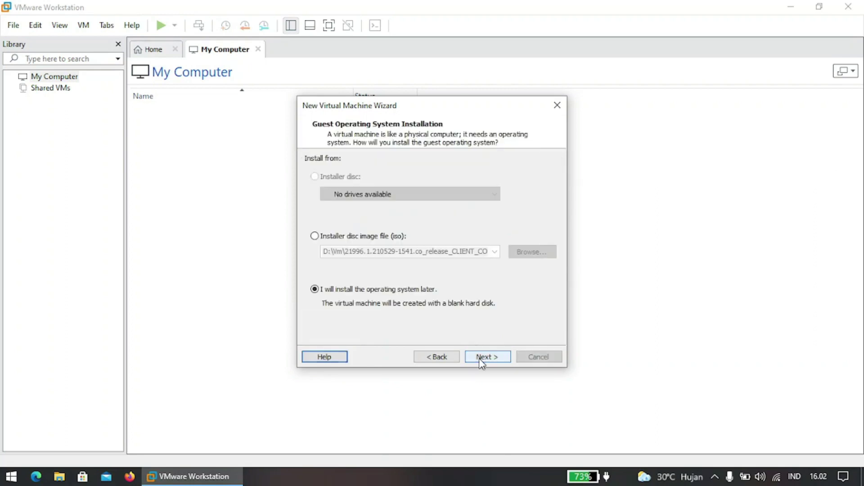
Choose installation from a disc image using the 6.2.8008.0.fbl_dnt3_wireless.110518-1900 ISO in the Vm folder and continue
{"action": "left_click", "coordinate": [385, 235]}
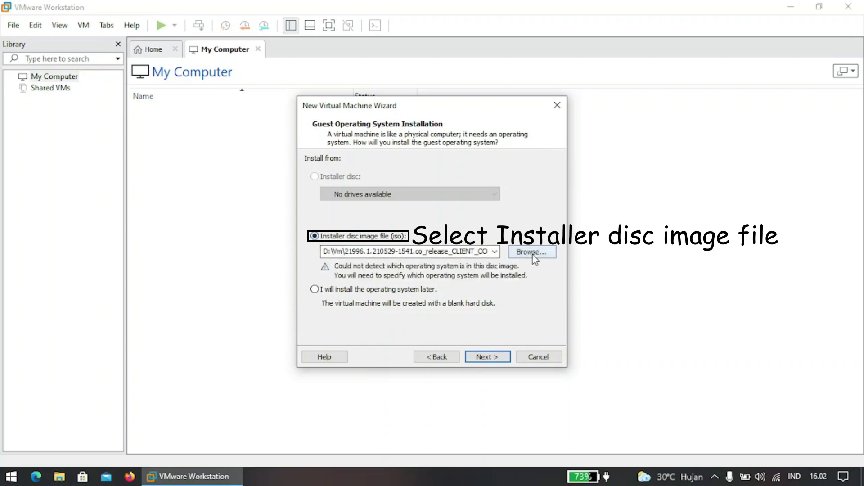
{"action": "left_click", "coordinate": [532, 253]}
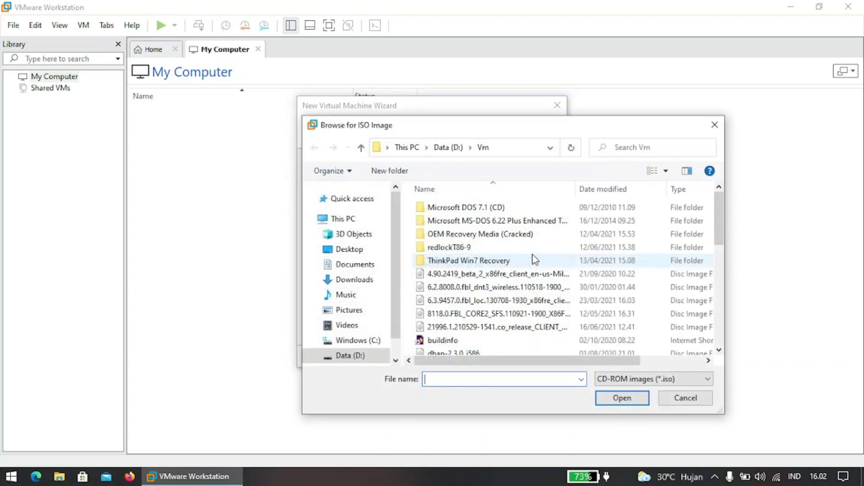
{"action": "double_click", "coordinate": [495, 290]}
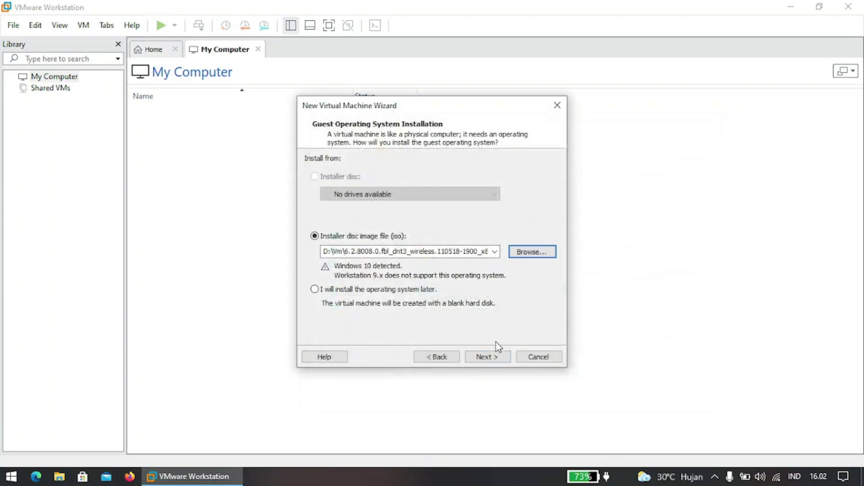
{"action": "left_click", "coordinate": [496, 356]}
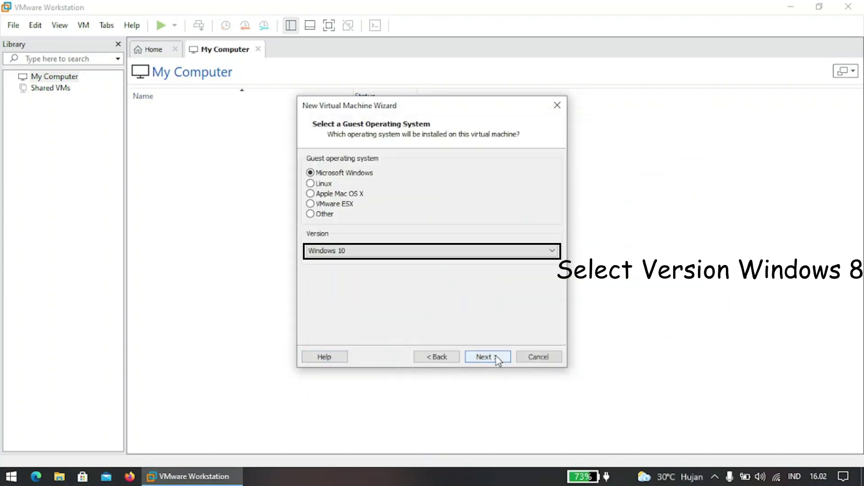
Set the Microsoft Windows guest operating system version to Windows 8.x and continue
{"action": "left_click", "coordinate": [344, 250]}
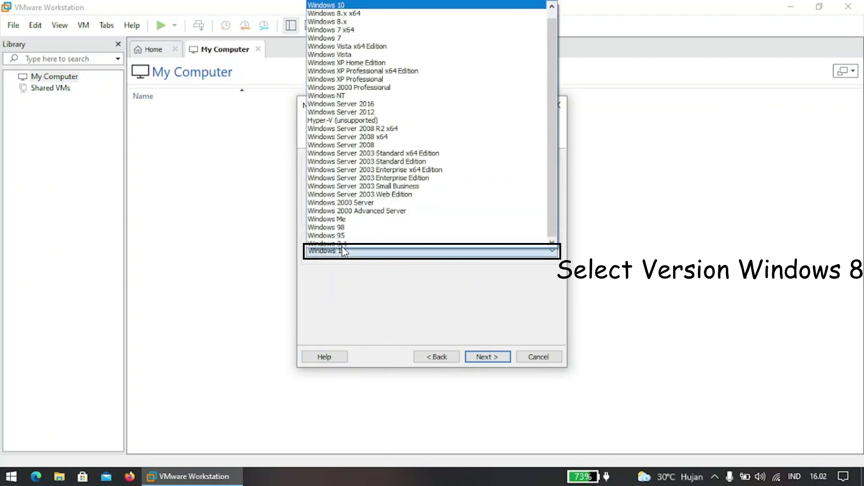
{"action": "left_click", "coordinate": [355, 22]}
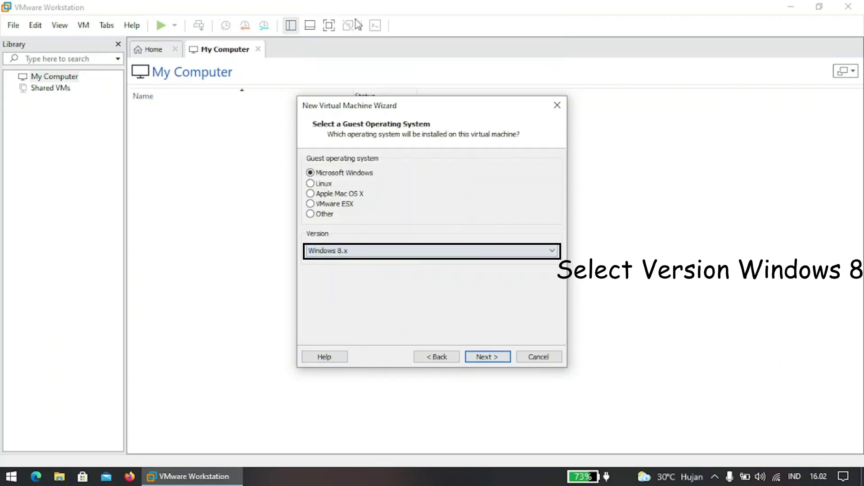
{"action": "left_click", "coordinate": [488, 357]}
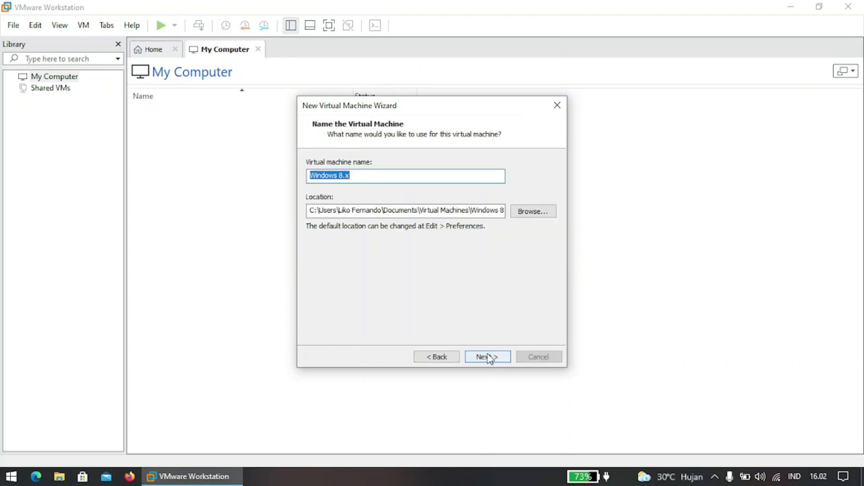
Name the virtual machine Windows 8 Build 8008 and accept BIOS as its firmware type
{"action": "left_click", "coordinate": [427, 172]}
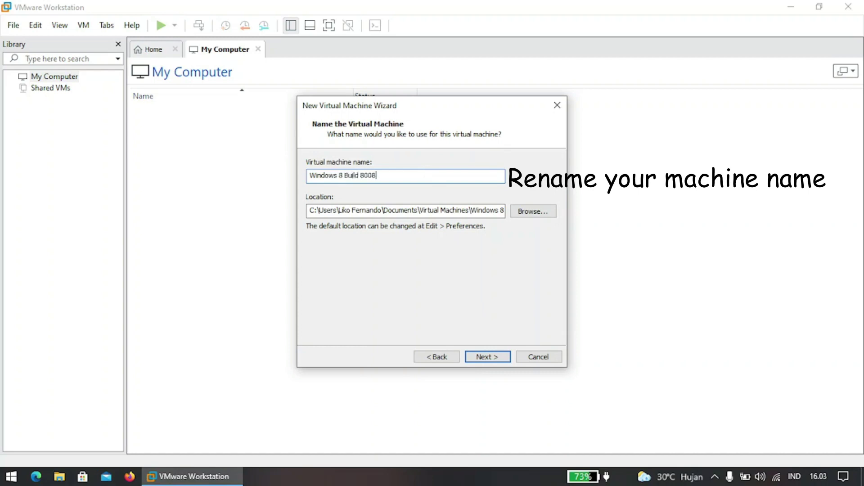
{"action": "left_click", "coordinate": [484, 357]}
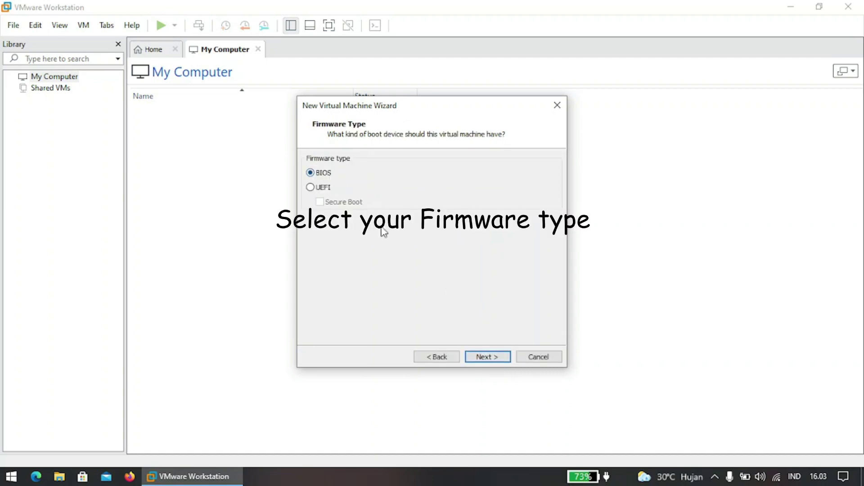
{"action": "left_click", "coordinate": [485, 357]}
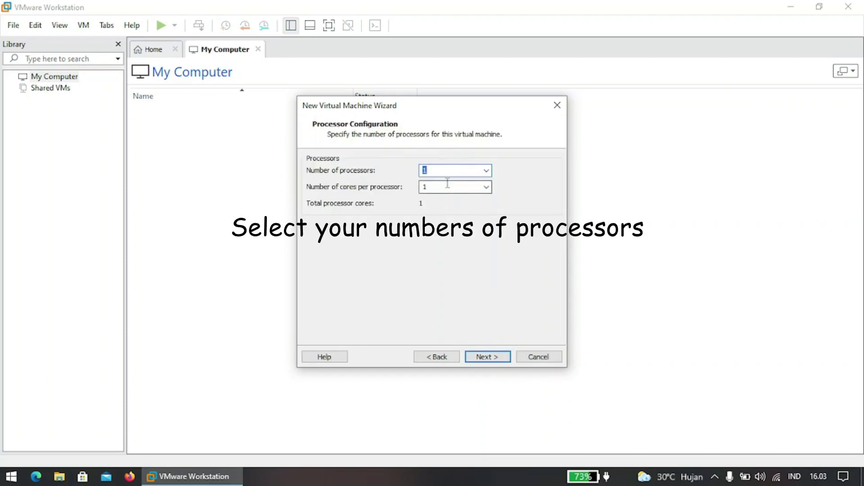
Accept one processor with one core and allocate 2048 MB of memory to the virtual machine
{"action": "left_click", "coordinate": [497, 356]}
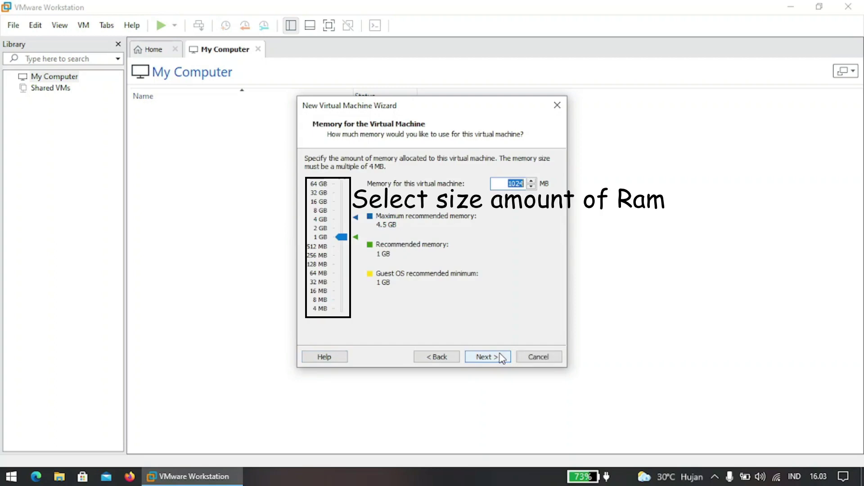
{"action": "left_click_drag", "start_coordinate": [342, 237], "coordinate": [344, 234]}
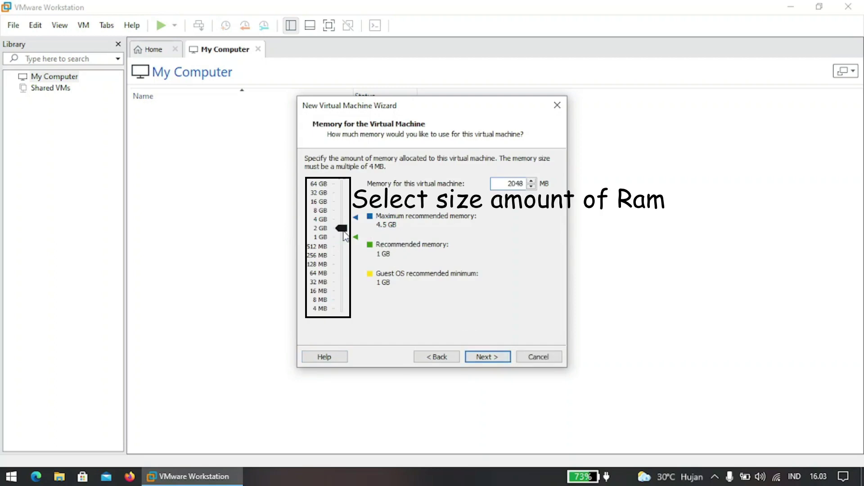
{"action": "left_click", "coordinate": [498, 358]}
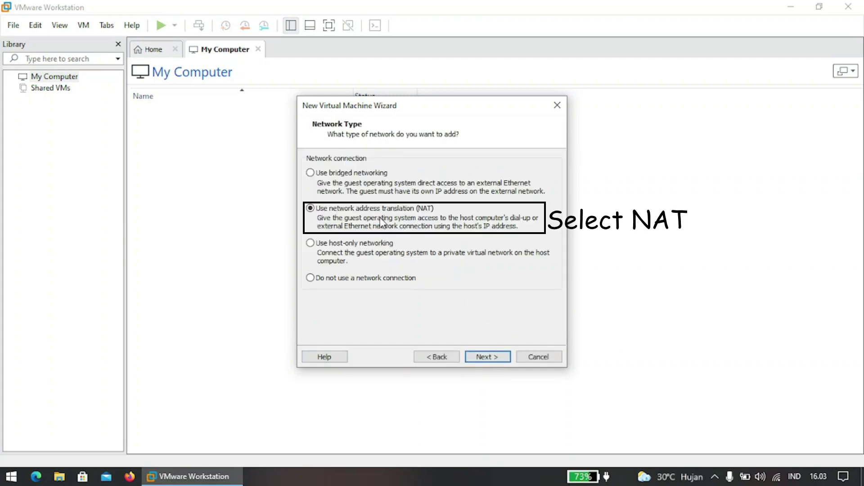
Accept NAT networking, the LSI Logic SAS controller and the SCSI virtual disk type
{"action": "left_click", "coordinate": [495, 360]}
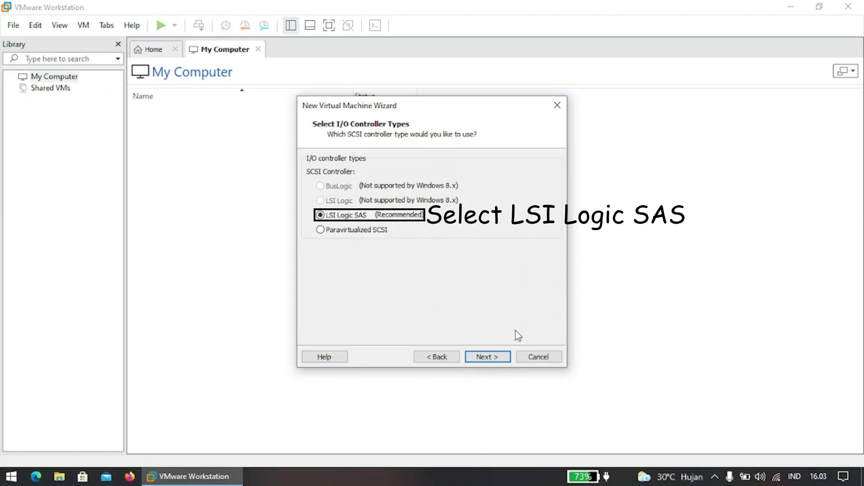
{"action": "left_click", "coordinate": [497, 359]}
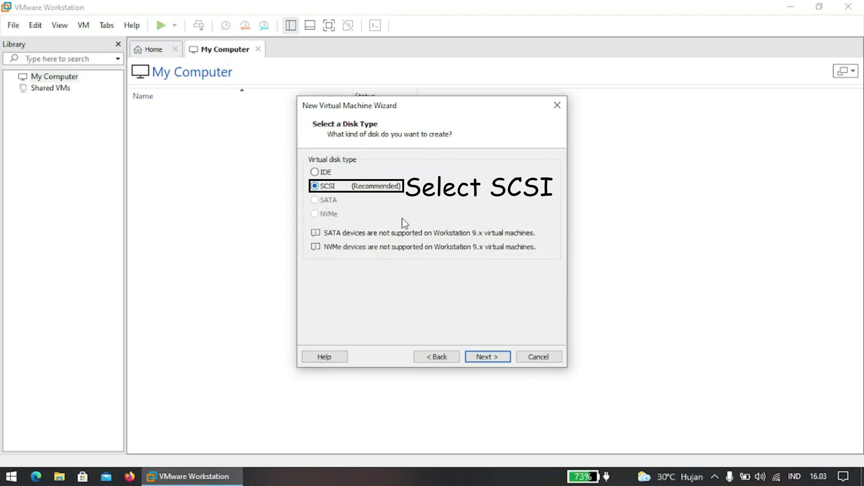
{"action": "left_click", "coordinate": [490, 362]}
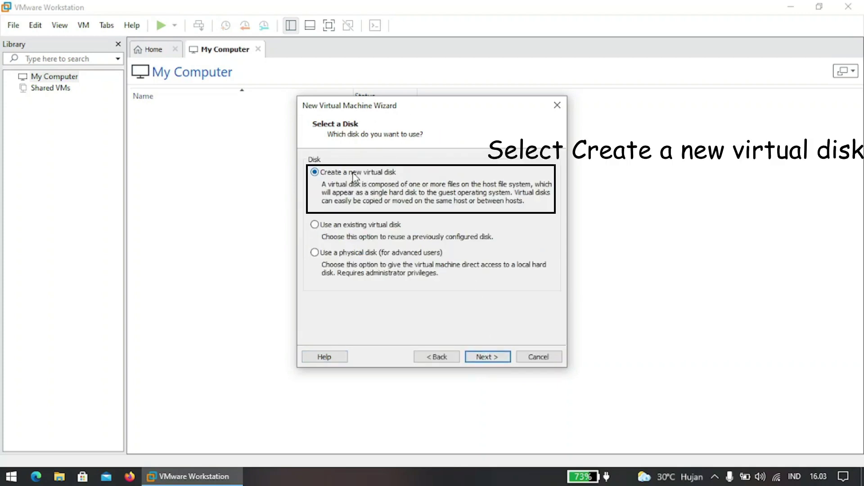
Finish creating the virtual machine with a new 60 GB disk split into multiple files, stored as Windows 8 Build 8008.vmdk
{"action": "left_click", "coordinate": [485, 358]}
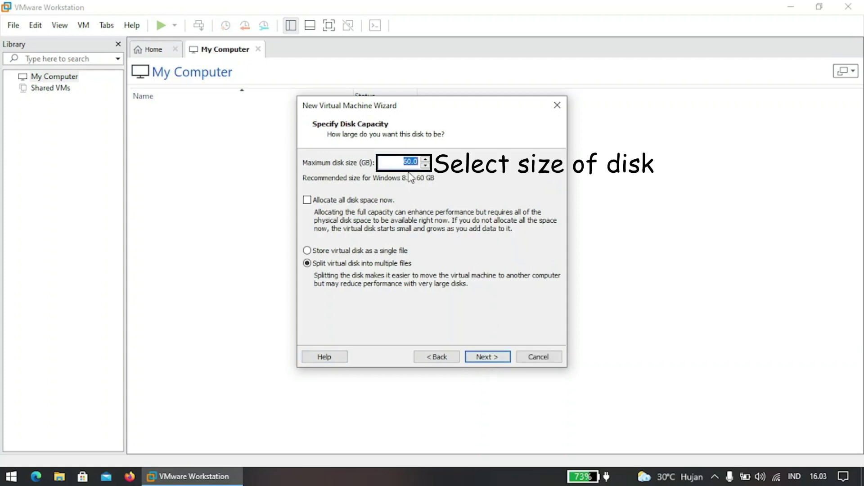
{"action": "left_click", "coordinate": [486, 357]}
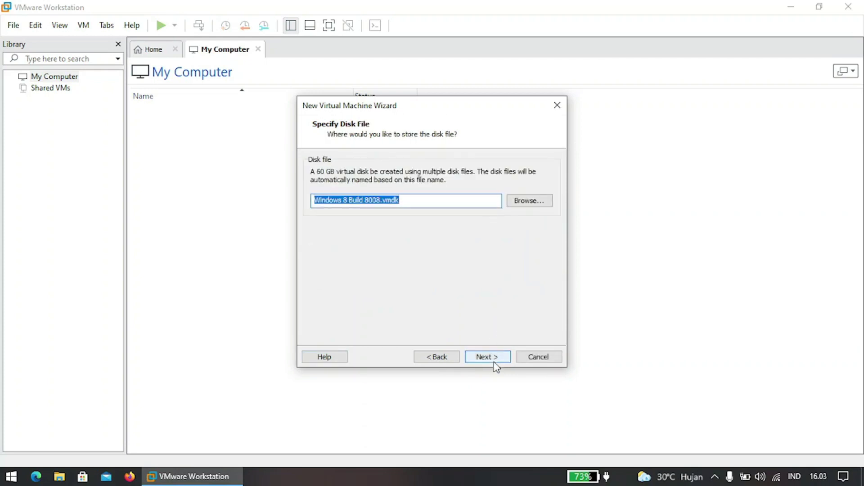
{"action": "left_click", "coordinate": [491, 357]}
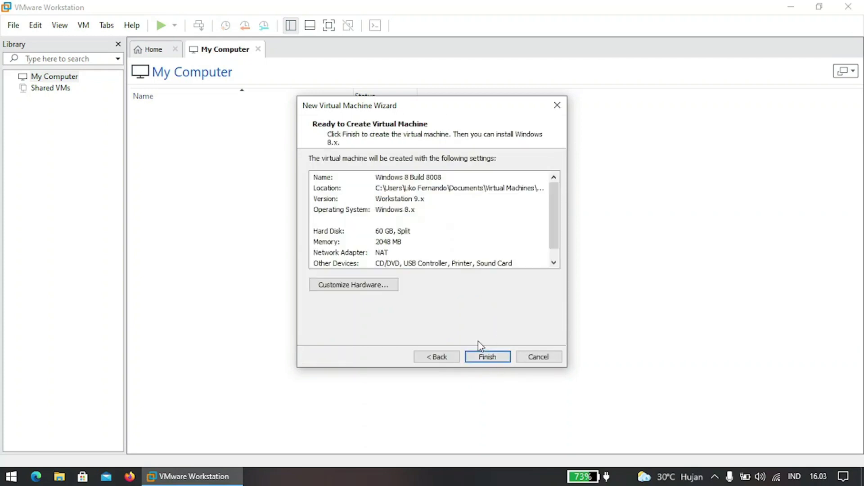
{"action": "left_click", "coordinate": [497, 357]}
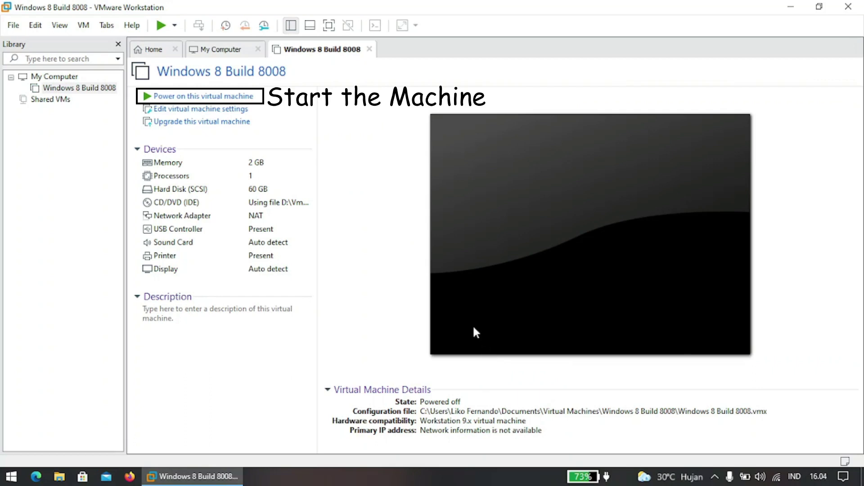
Power on the Windows 8 Build 8008 virtual machine and enter its BIOS setup during startup
{"action": "left_click", "coordinate": [252, 97]}
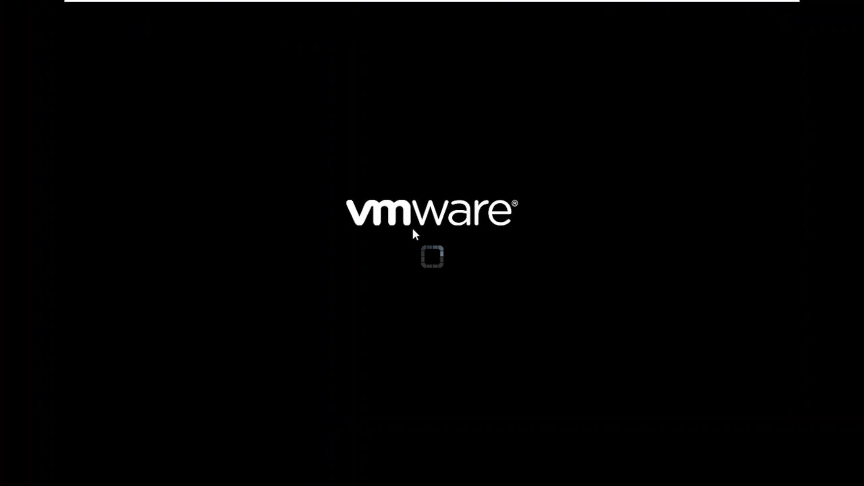
{"action": "left_click", "coordinate": [414, 234]}
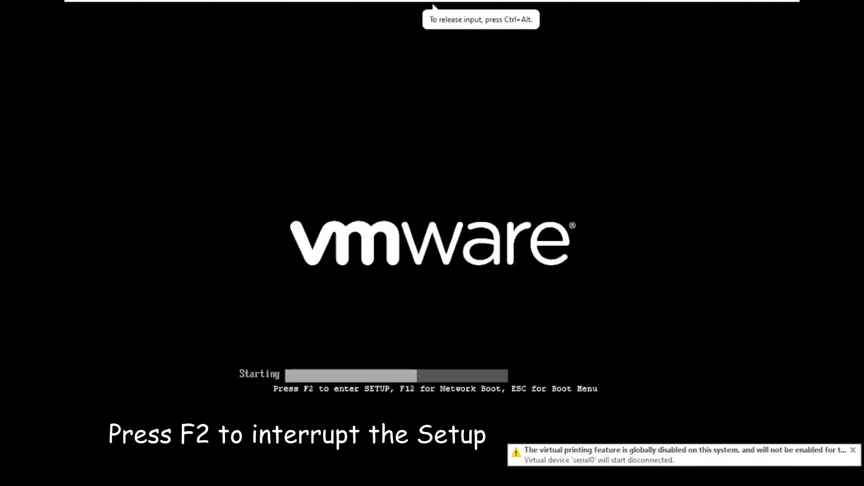
{"action": "key", "text": "F2"}
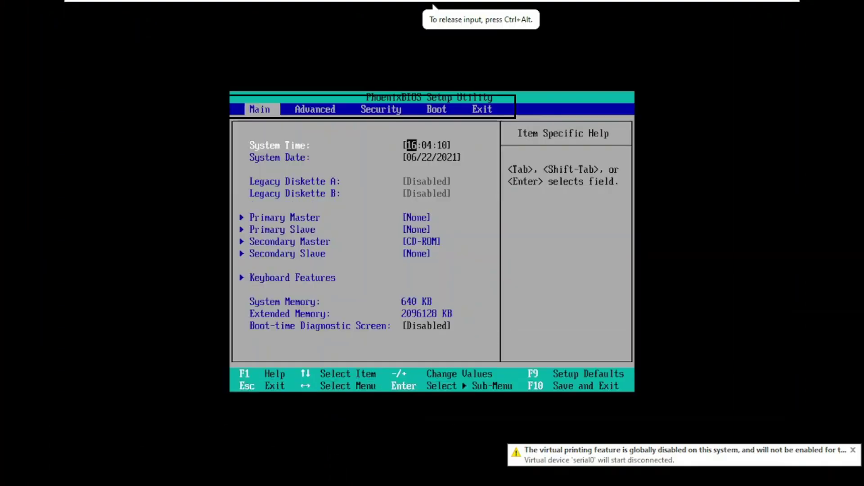
Stretch the guest display to fill the screen and return input control to the virtual machine
{"action": "key", "text": "ctrl+alt"}
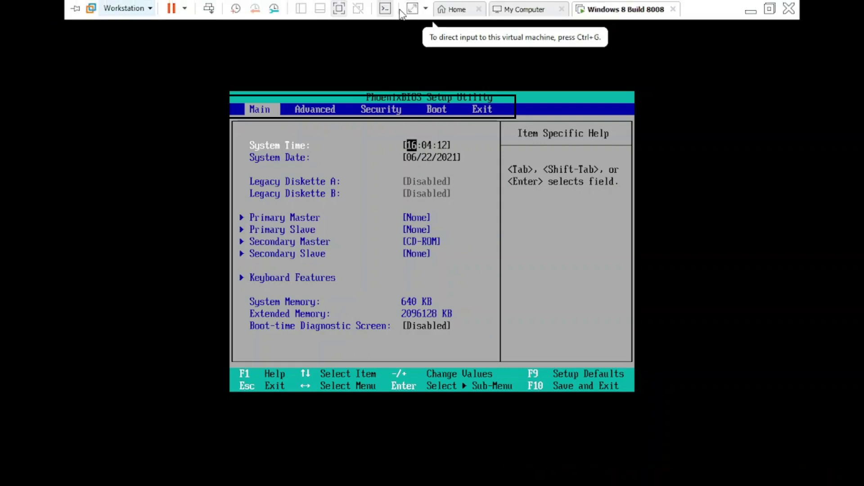
{"action": "left_click", "coordinate": [412, 10]}
{"action": "left_click", "coordinate": [459, 212]}
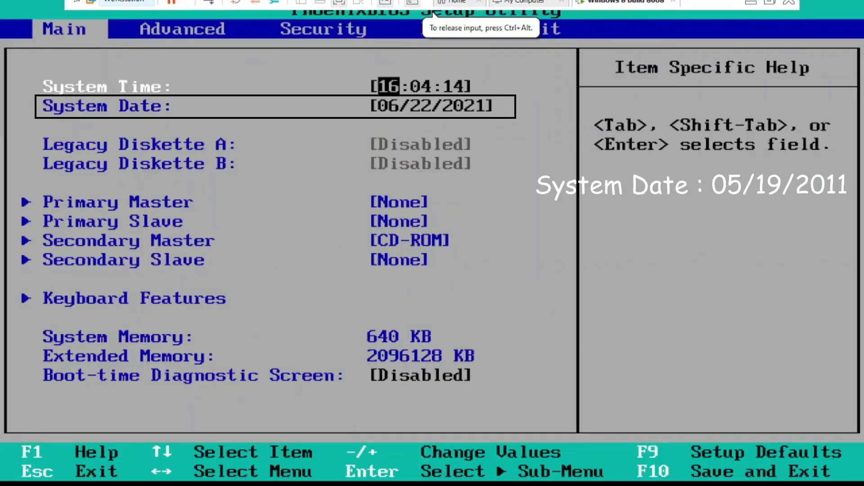
Set the BIOS system date to 05/19/2011, then save the changes and exit setup
{"action": "key", "text": "Down"}
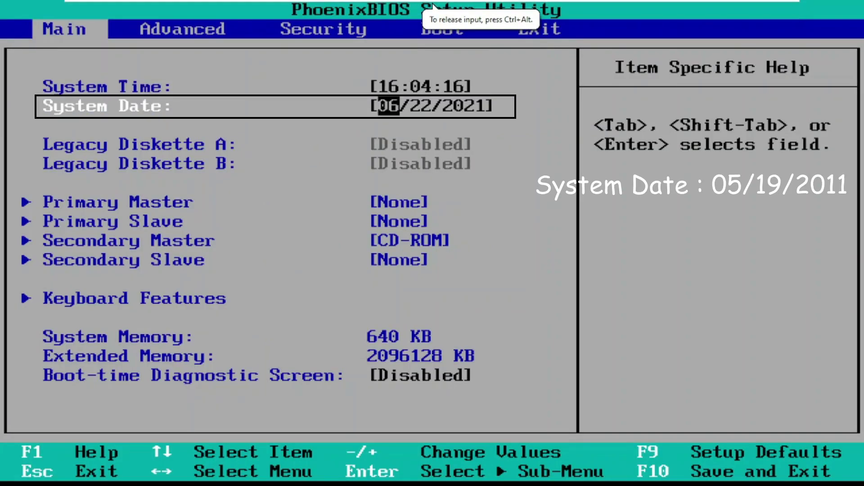
{"action": "key", "text": "minus"}
{"action": "key", "text": "Tab"}
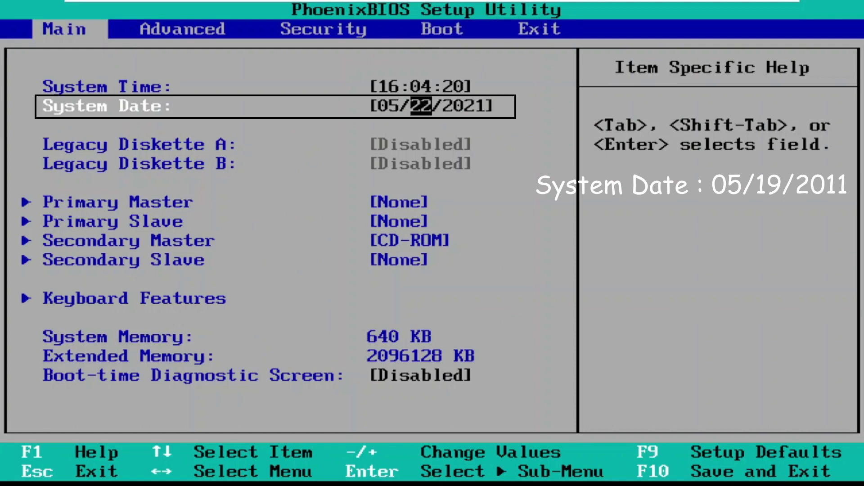
{"action": "type", "text": "19"}
{"action": "key", "text": "Tab"}
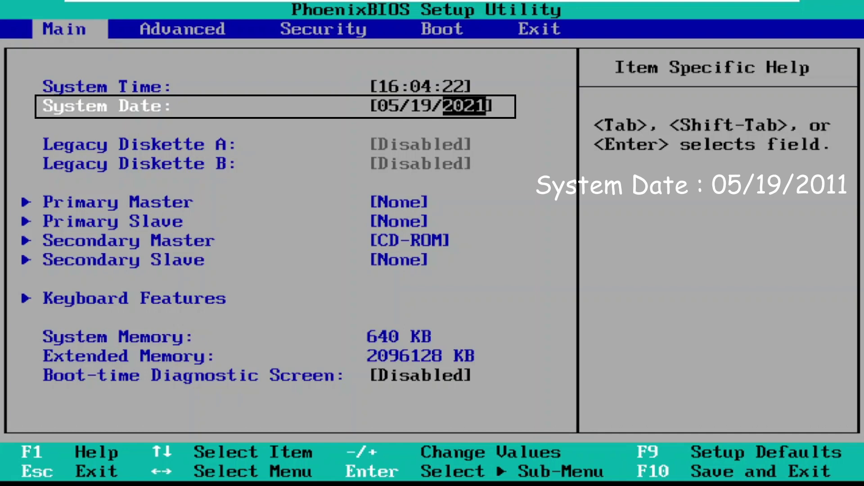
{"action": "type", "text": "2011"}
{"action": "key", "text": "Tab"}
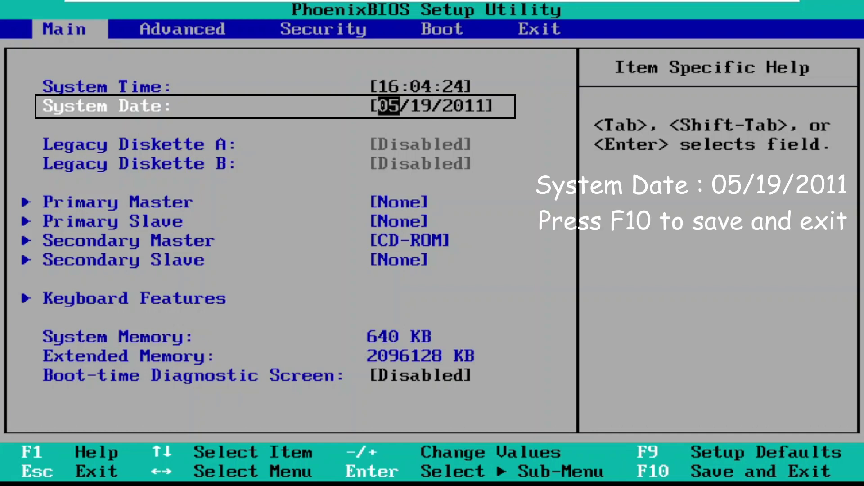
{"action": "key", "text": "F10"}
{"action": "key", "text": "Return"}
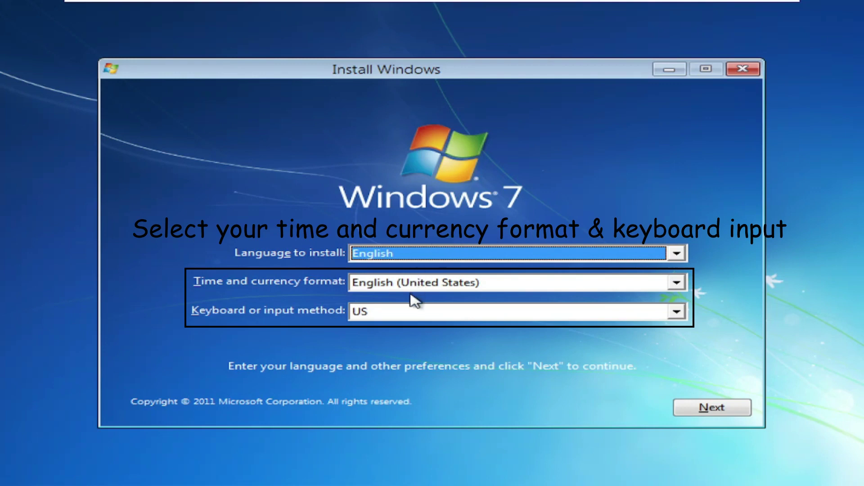
Set the Windows installer's time and currency format to Indonesian (Indonesia)
{"action": "left_click", "coordinate": [430, 283]}
{"action": "key", "text": "i"}
{"action": "key", "text": "i"}
{"action": "key", "text": "i"}
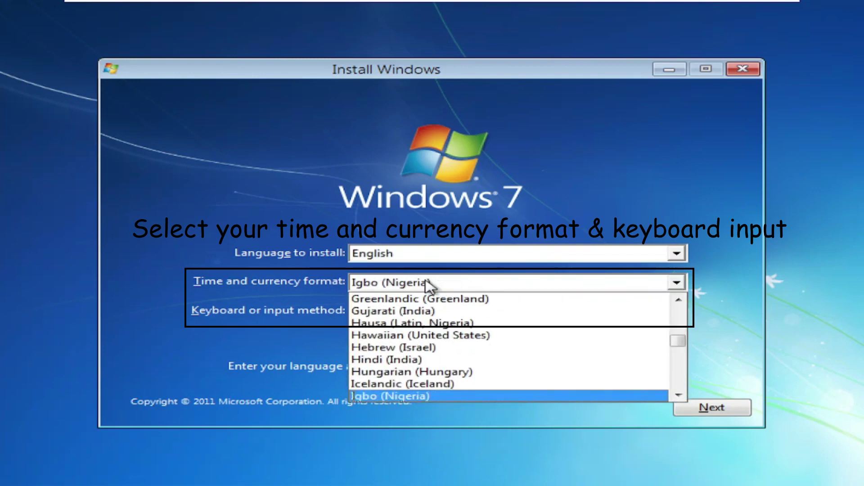
{"action": "key", "text": "Return"}
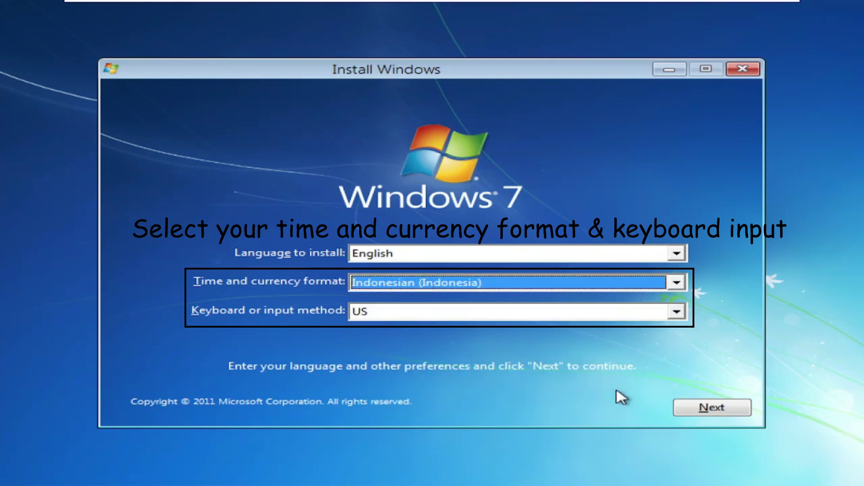
Accept the language and keyboard preferences, start the Windows installation and submit the product key
{"action": "left_click", "coordinate": [745, 407]}
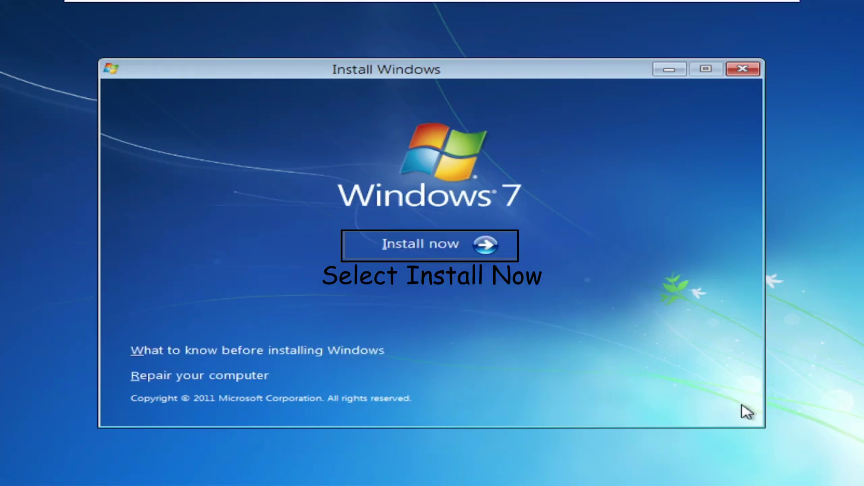
{"action": "left_click", "coordinate": [482, 249]}
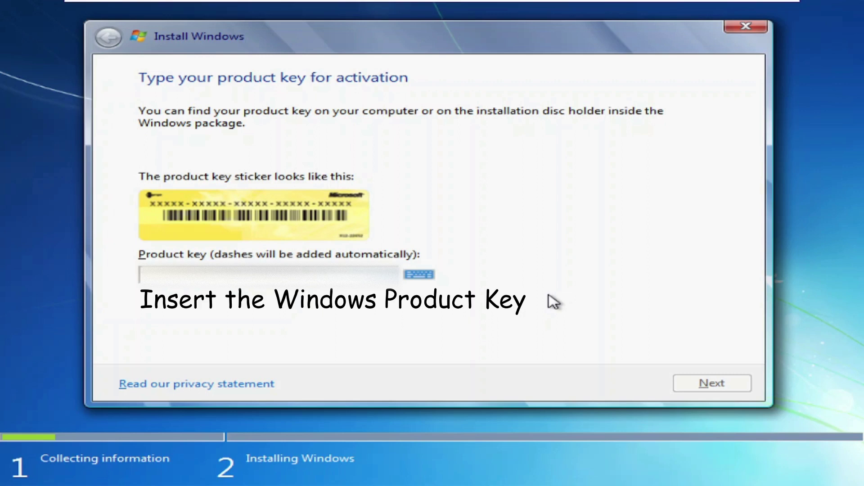
{"action": "left_click", "coordinate": [708, 390]}
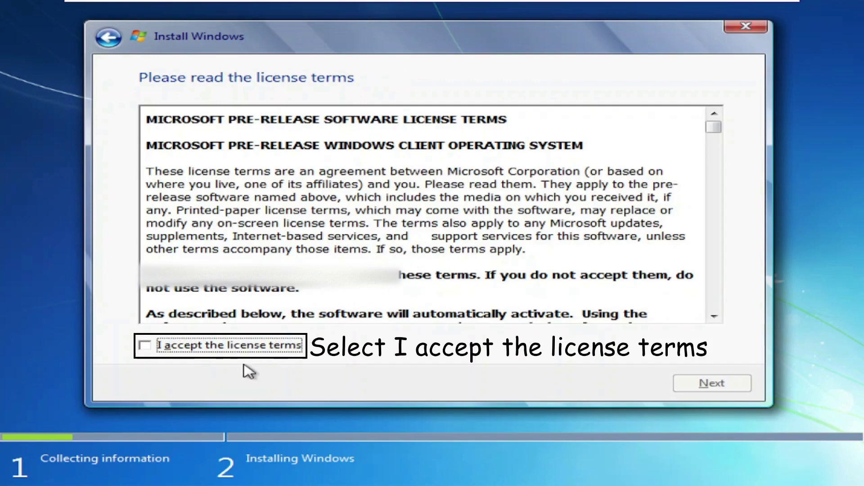
Accept the license terms and choose the Custom (advanced) installation type
{"action": "left_click", "coordinate": [236, 352]}
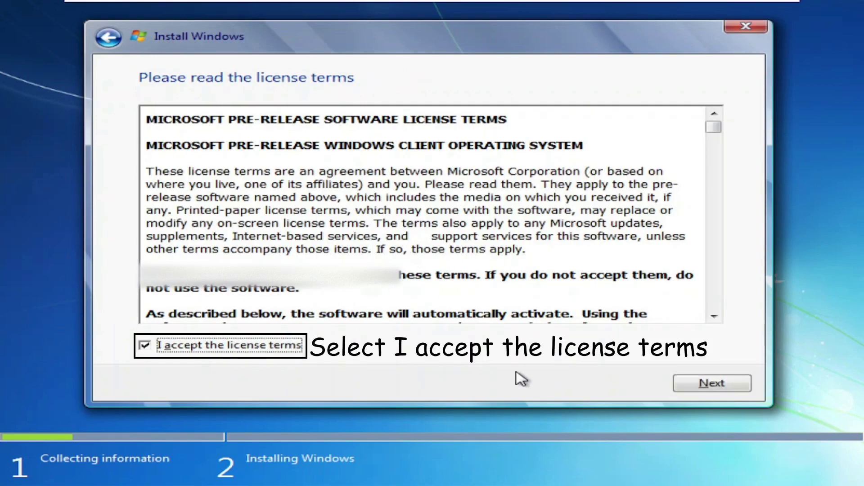
{"action": "left_click", "coordinate": [738, 386]}
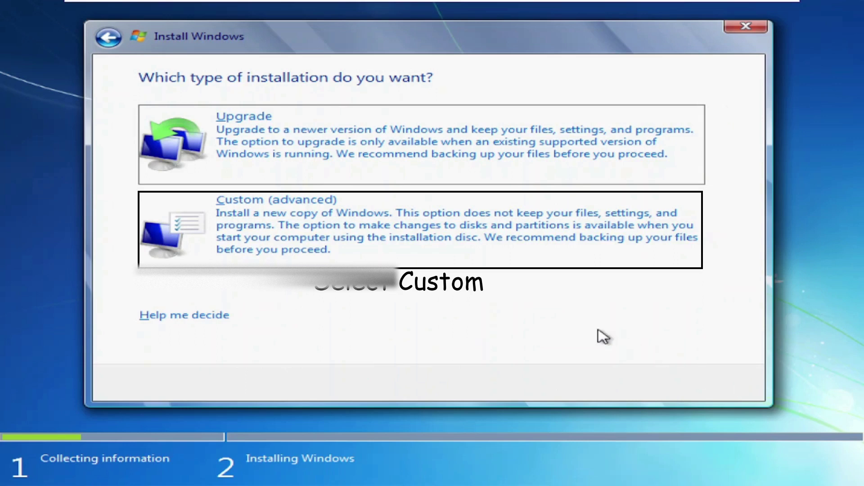
{"action": "left_click", "coordinate": [374, 261]}
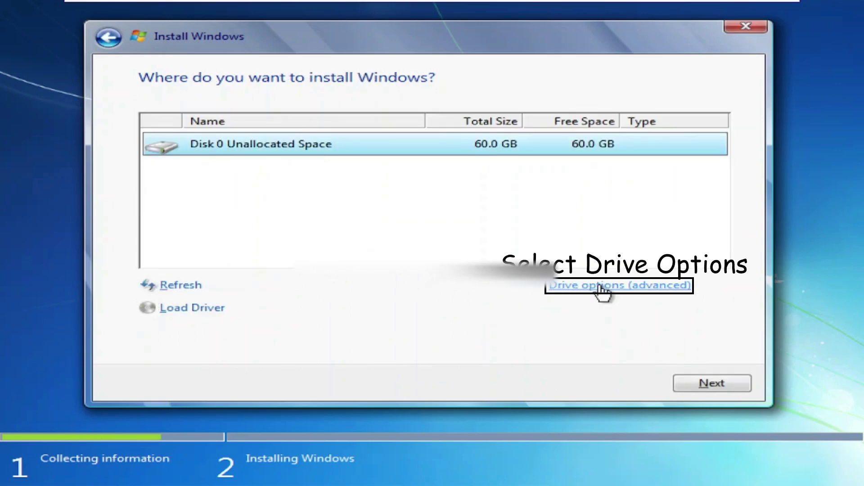
Create a new partition from all of Disk 0's unallocated space and start installing Windows on Disk 0 Partition 2
{"action": "left_click", "coordinate": [644, 286]}
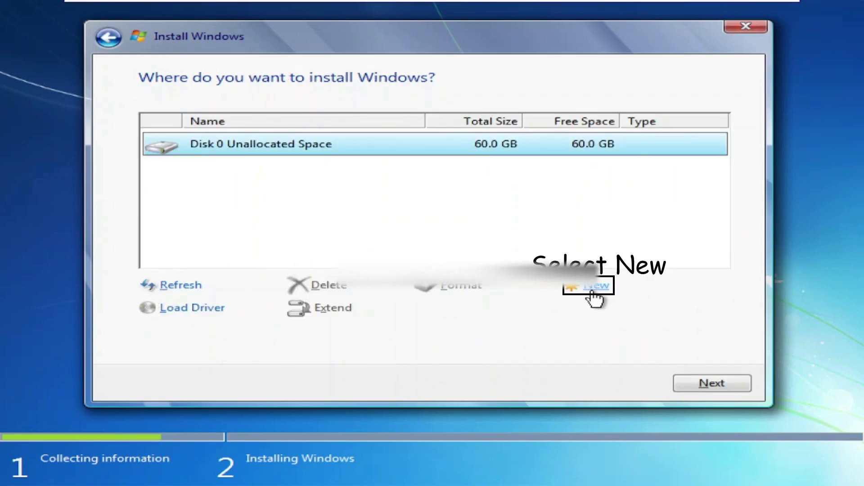
{"action": "left_click", "coordinate": [591, 290]}
{"action": "left_click", "coordinate": [634, 311]}
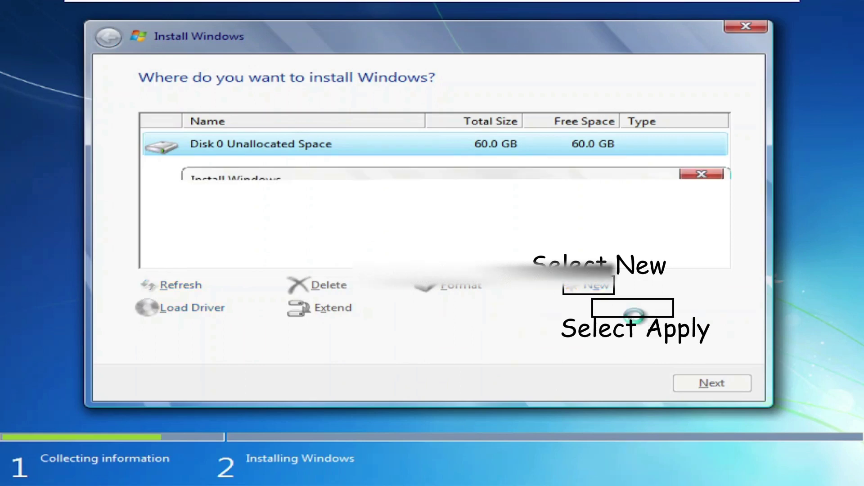
{"action": "left_click", "coordinate": [606, 315]}
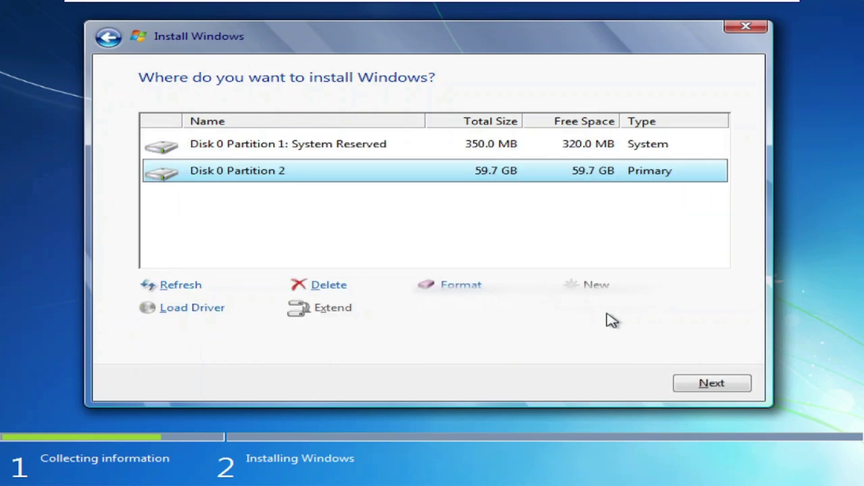
{"action": "left_click", "coordinate": [742, 378]}
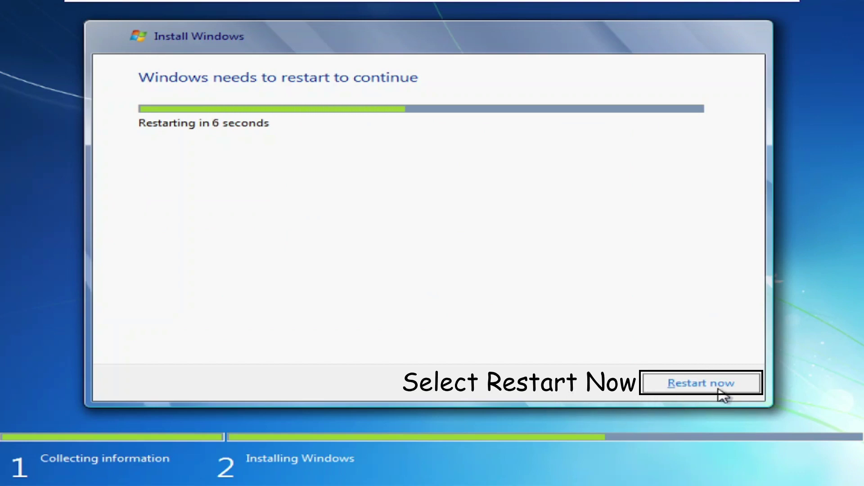
Restart immediately from the installer, then manually restart the guest through the virtual machine's power options and return input to it
{"action": "left_click", "coordinate": [720, 390]}
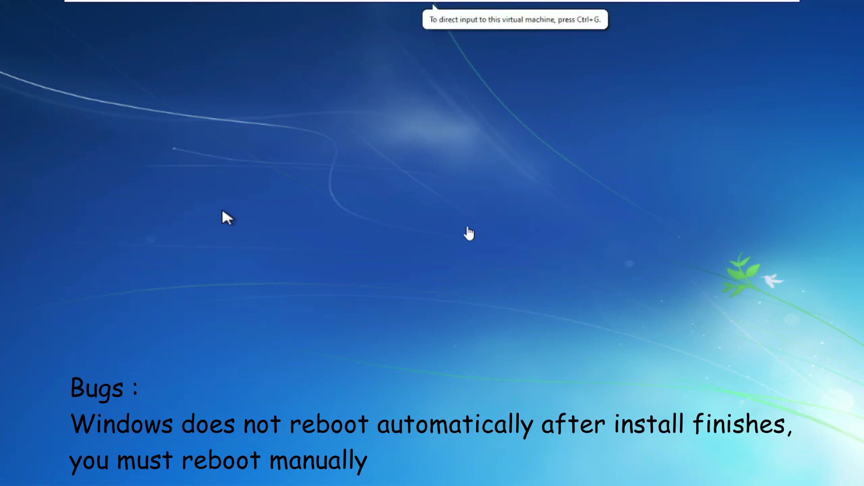
{"action": "mouse_move", "coordinate": [337, 1]}
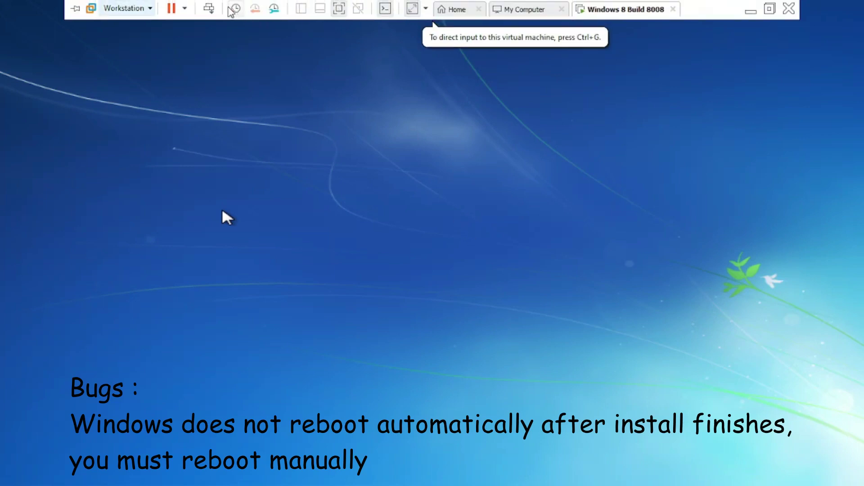
{"action": "left_click", "coordinate": [185, 9]}
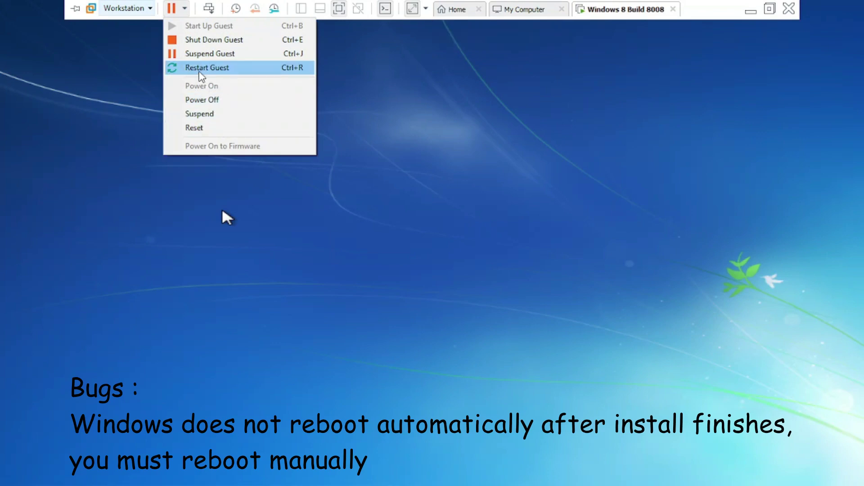
{"action": "left_click", "coordinate": [201, 71]}
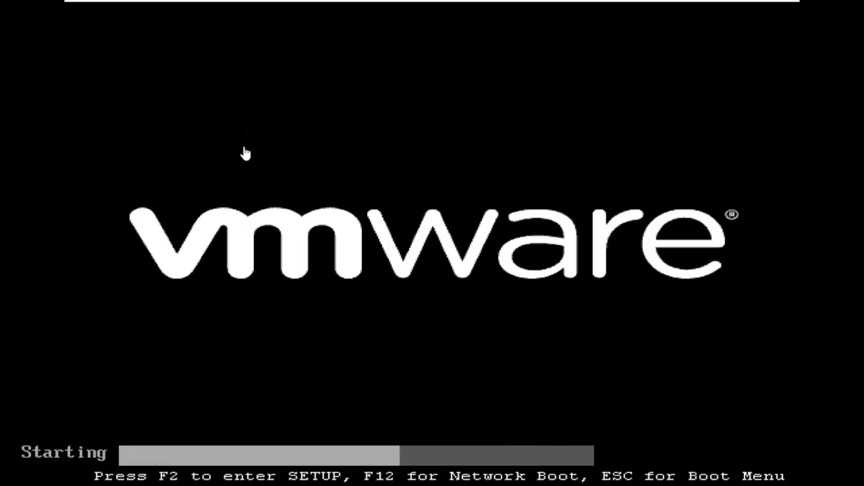
{"action": "left_click", "coordinate": [276, 187]}
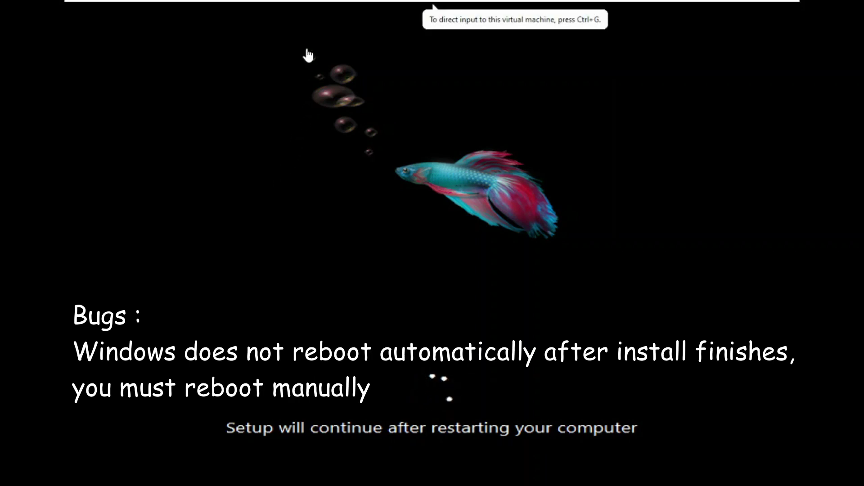
Restart the guest manually again from the "Setup will continue after restarting your computer" screen and confirm the restart
{"action": "mouse_move", "coordinate": [288, 4]}
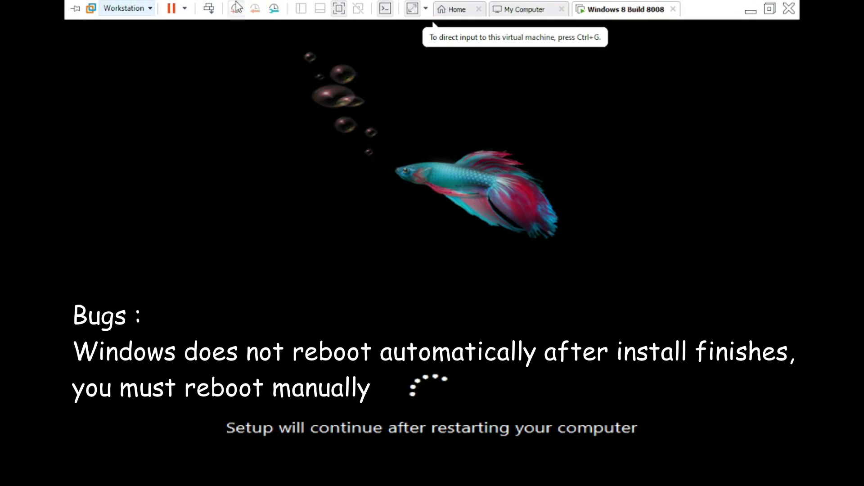
{"action": "left_click", "coordinate": [185, 9]}
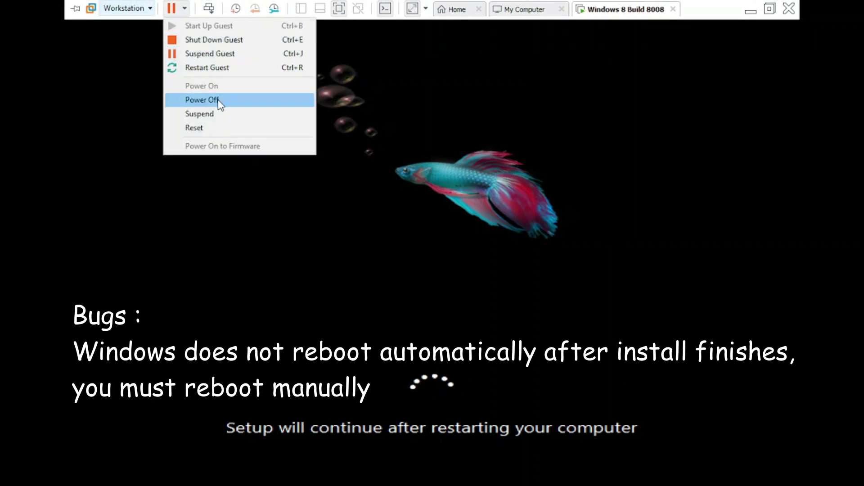
{"action": "left_click", "coordinate": [212, 67]}
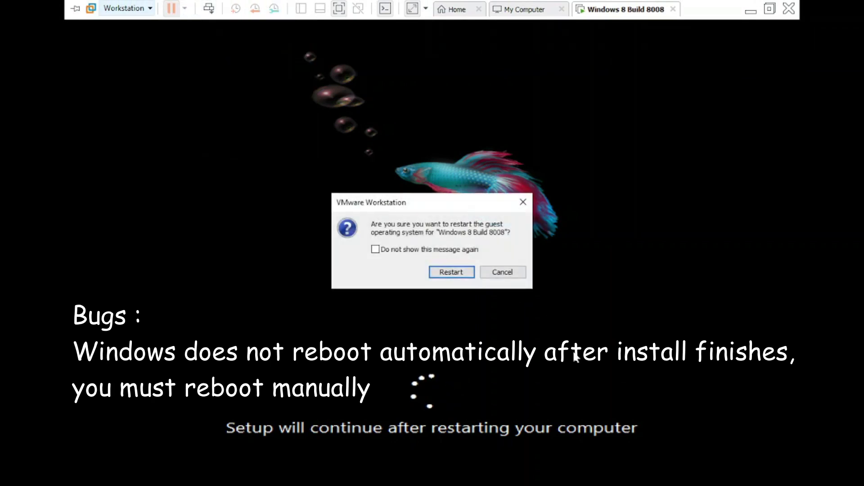
{"action": "left_click", "coordinate": [451, 273]}
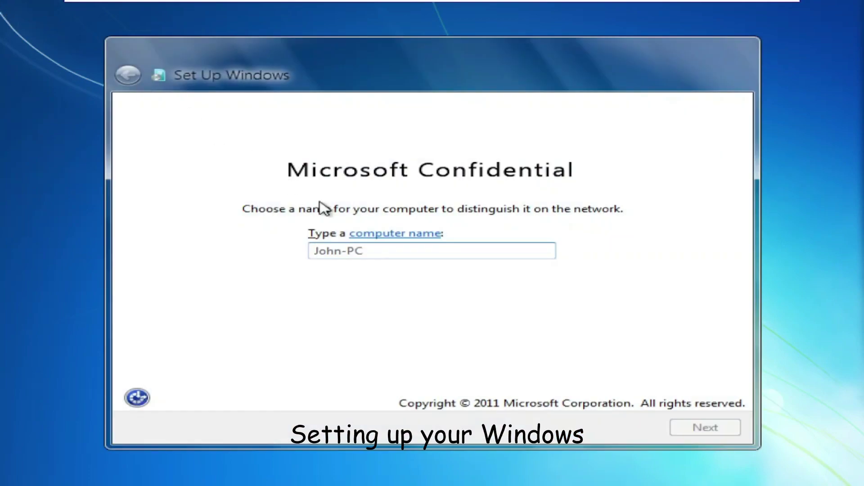
Name the computer User-PC and set its current location to Public network
{"action": "triple_click", "coordinate": [377, 250]}
{"action": "key", "text": "BackSpace"}
{"action": "type", "text": "User-"}
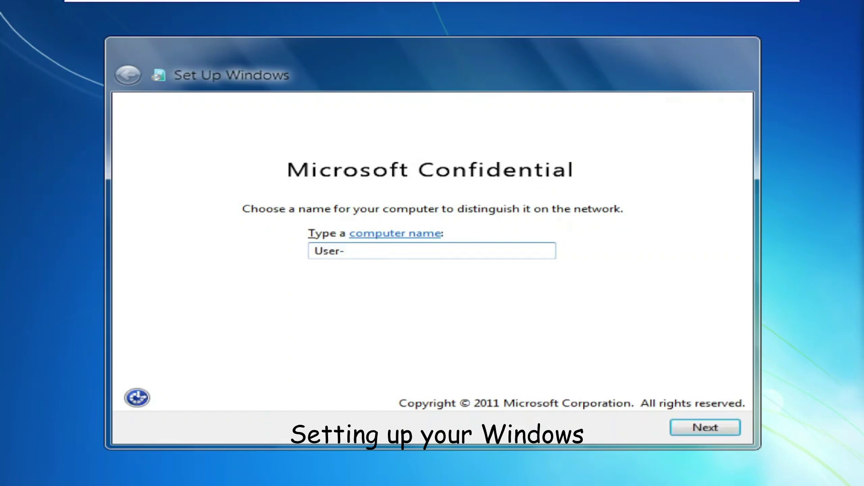
{"action": "type", "text": "PC"}
{"action": "left_click", "coordinate": [698, 430]}
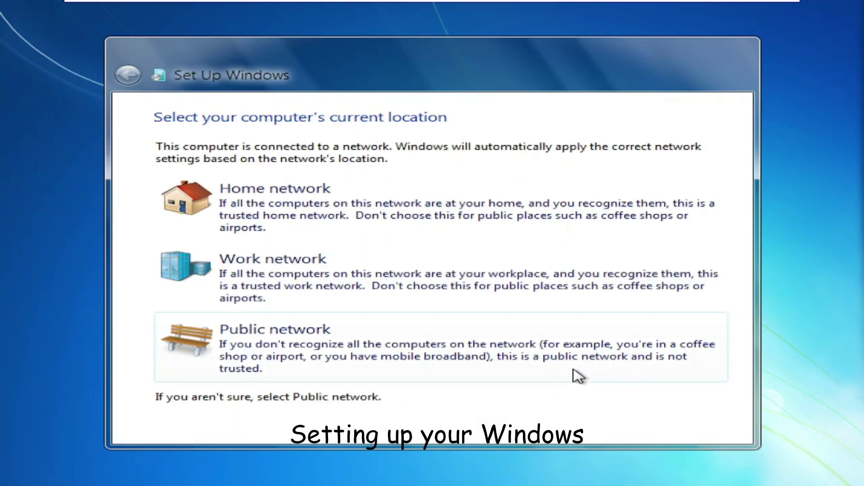
{"action": "left_click", "coordinate": [507, 362]}
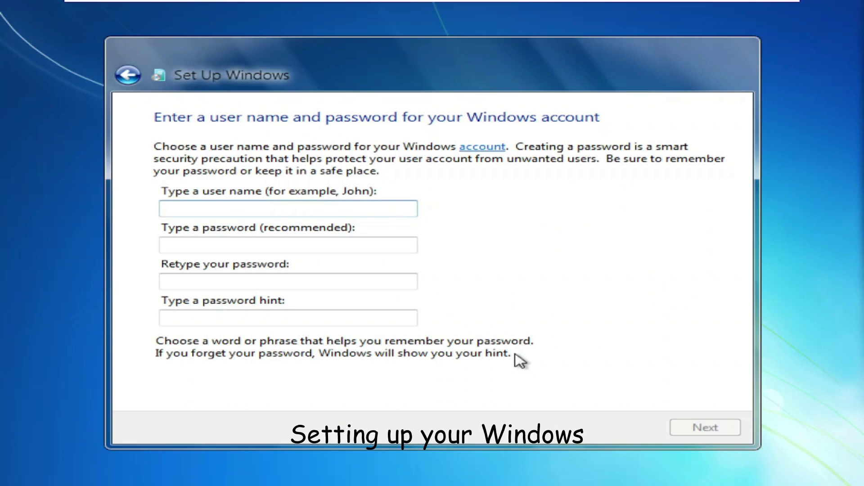
Create a Windows account named User without a password, and finish setup with Ask me later and the existing time settings
{"action": "type", "text": "User"}
{"action": "left_click", "coordinate": [720, 432]}
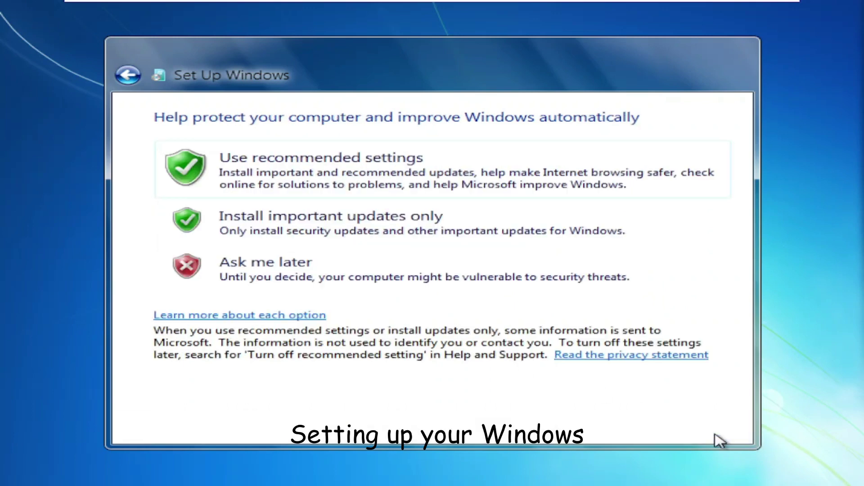
{"action": "left_click", "coordinate": [415, 279]}
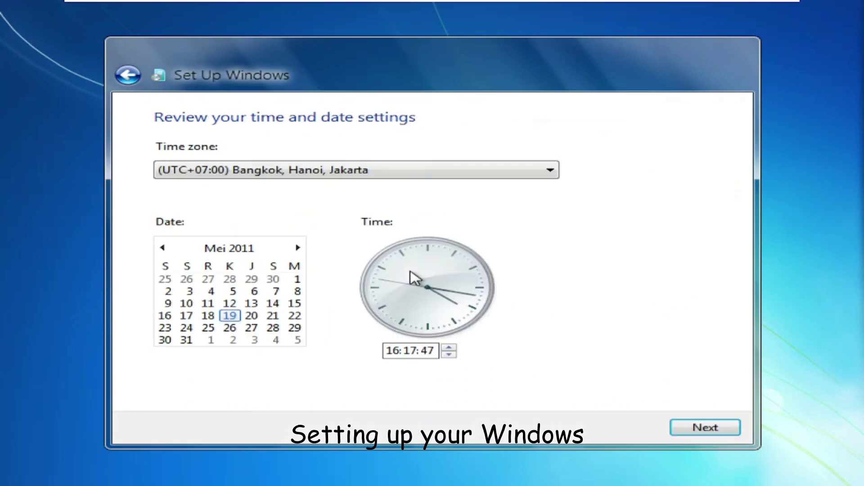
{"action": "left_click", "coordinate": [718, 429]}
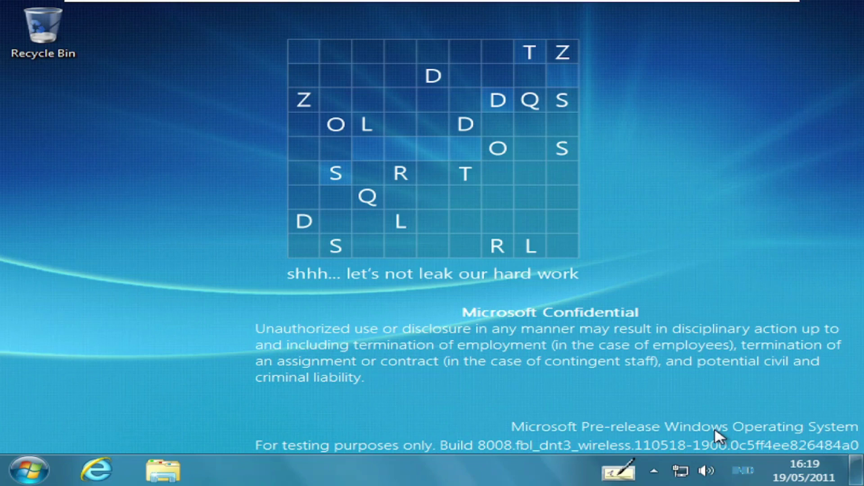
Set the guest desktop's screen resolution to 1366 × 768 and keep the changed display settings
{"action": "right_click", "coordinate": [380, 192]}
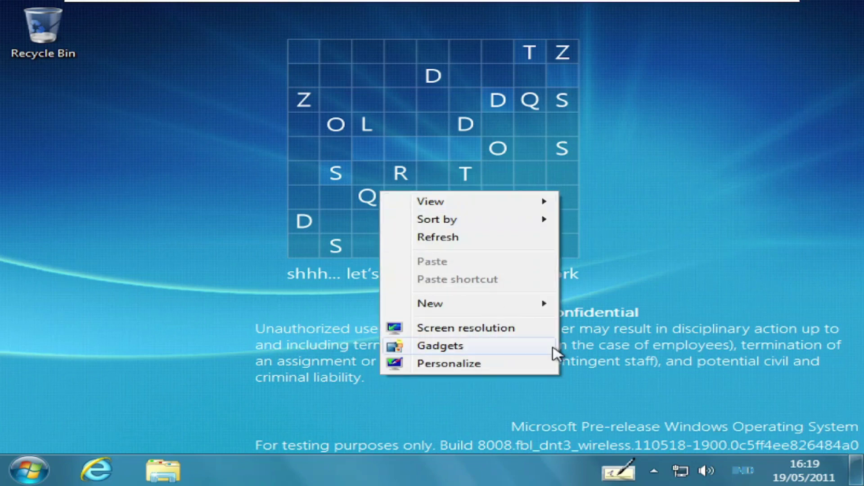
{"action": "left_click", "coordinate": [529, 331]}
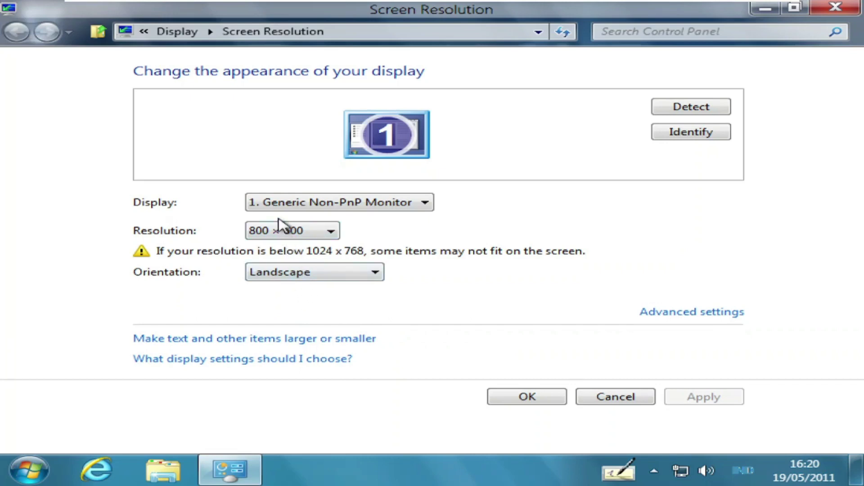
{"action": "left_click", "coordinate": [298, 232]}
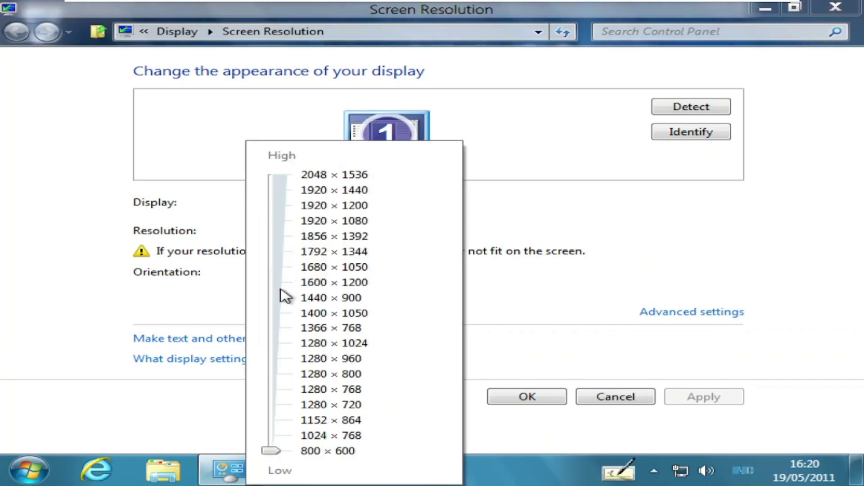
{"action": "left_click", "coordinate": [275, 328]}
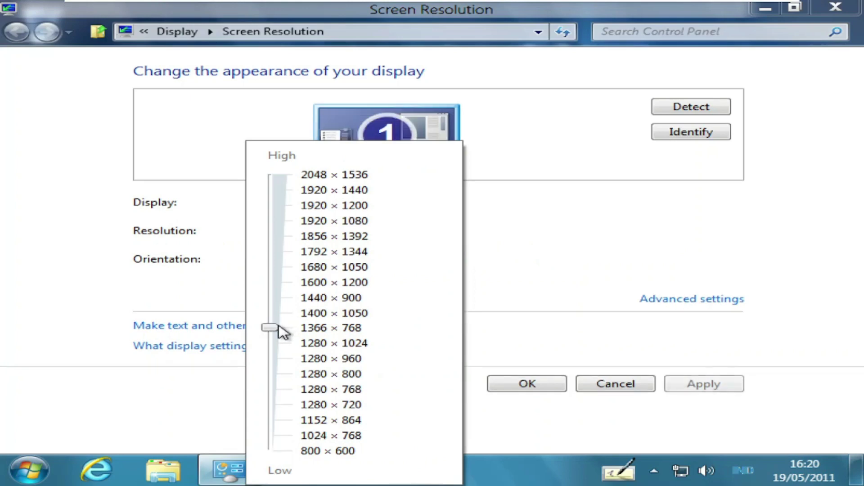
{"action": "left_click", "coordinate": [526, 383]}
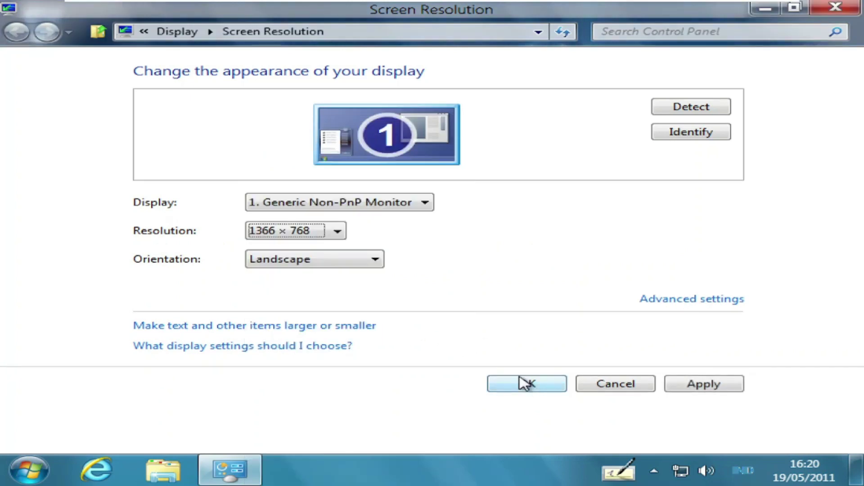
{"action": "left_click", "coordinate": [526, 384]}
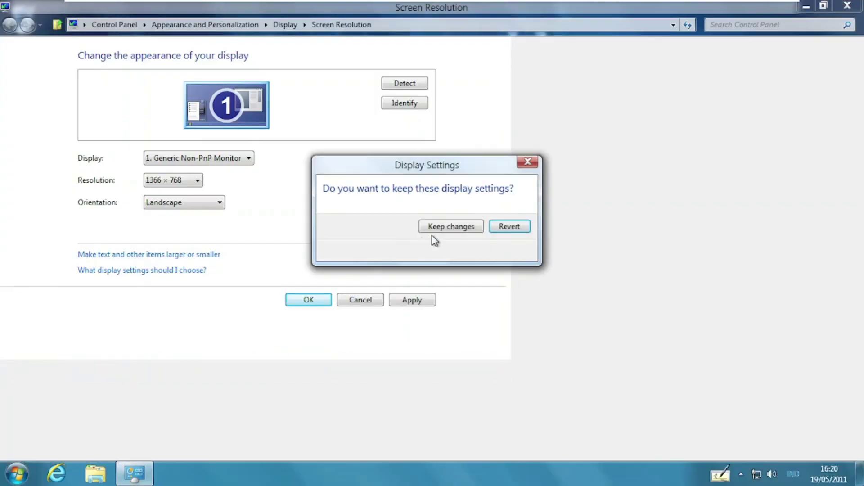
{"action": "left_click", "coordinate": [451, 226]}
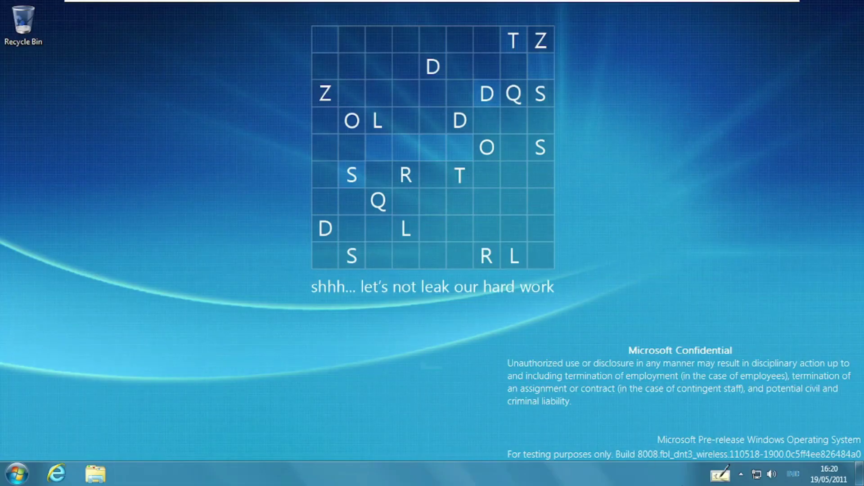
Disable synchronization with an Internet time server in the Date and Time settings and apply the change
{"action": "left_click", "coordinate": [828, 480]}
{"action": "right_click", "coordinate": [828, 480]}
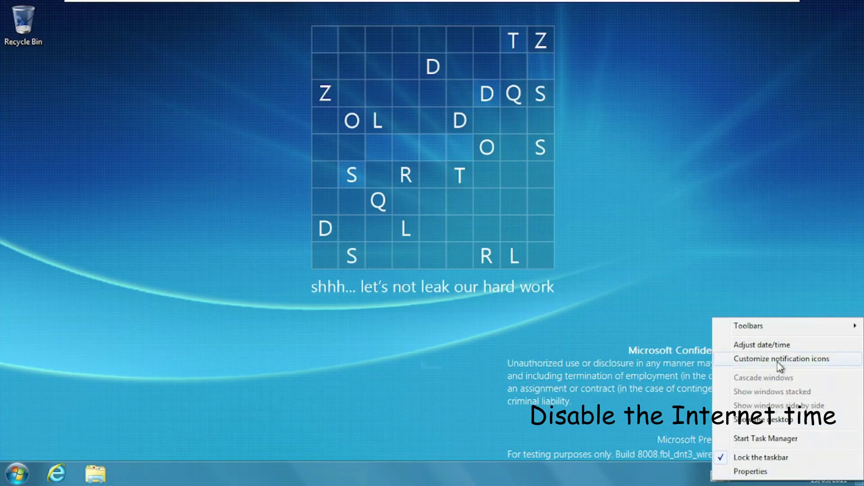
{"action": "left_click", "coordinate": [773, 347]}
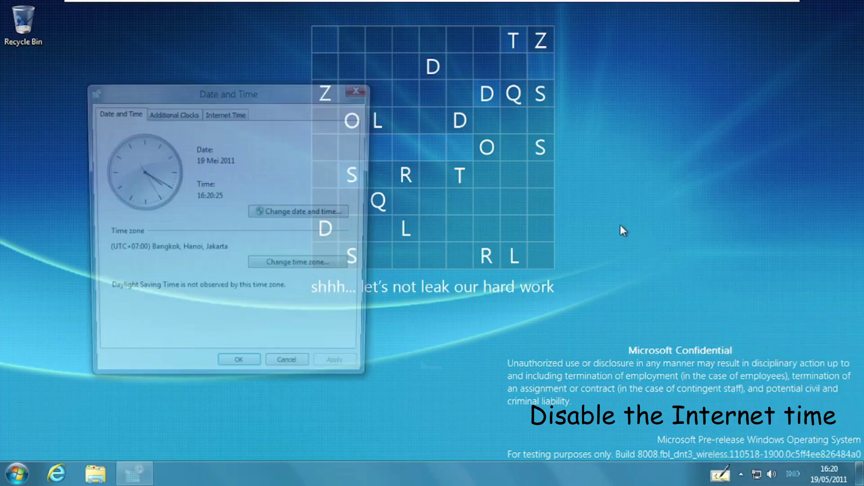
{"action": "left_click", "coordinate": [241, 113]}
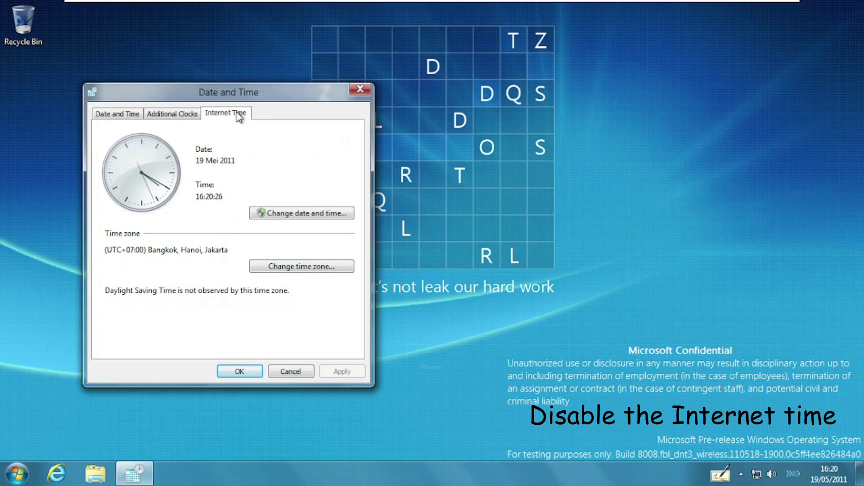
{"action": "left_click", "coordinate": [314, 269]}
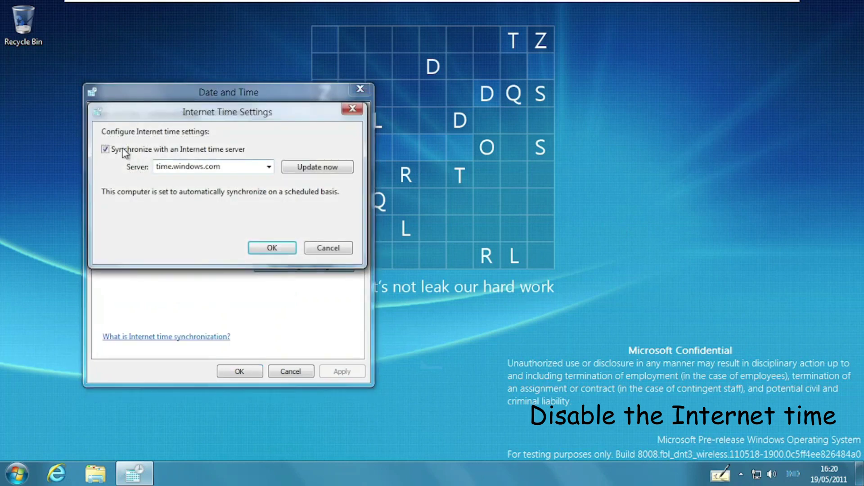
{"action": "left_click", "coordinate": [120, 154]}
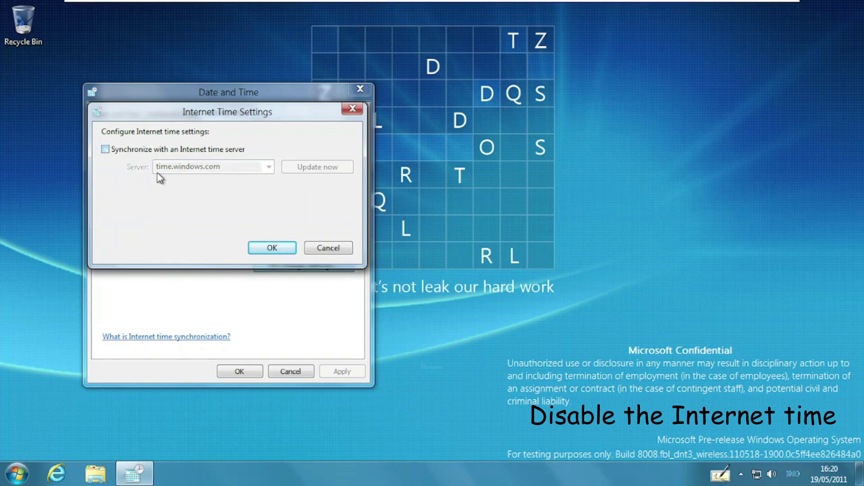
{"action": "left_click", "coordinate": [268, 250]}
{"action": "left_click", "coordinate": [251, 372]}
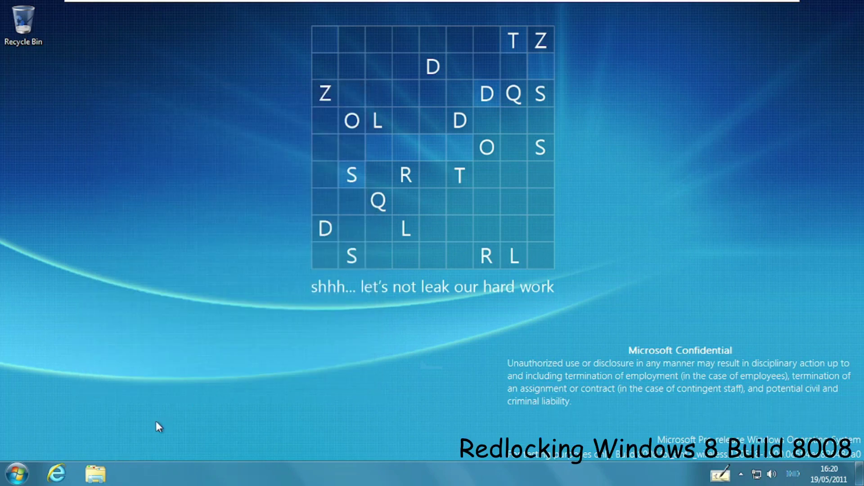
{"action": "left_click", "coordinate": [17, 474]}
{"action": "left_click", "coordinate": [44, 482]}
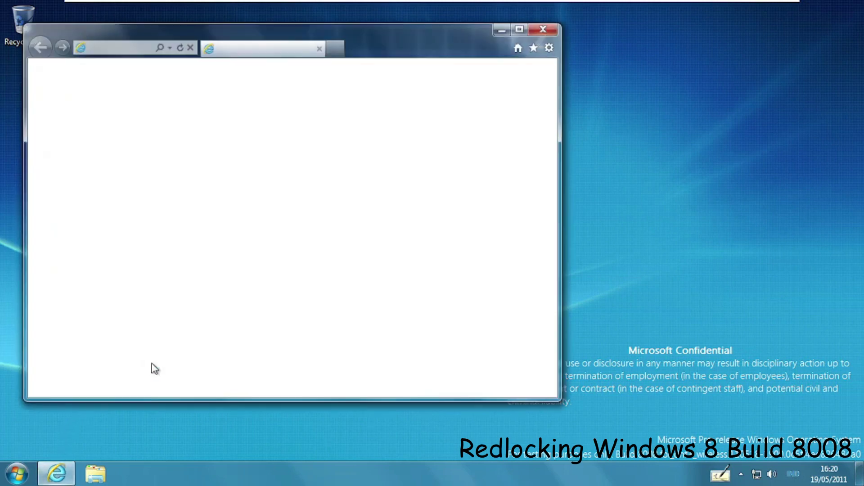
{"action": "left_click", "coordinate": [135, 48]}
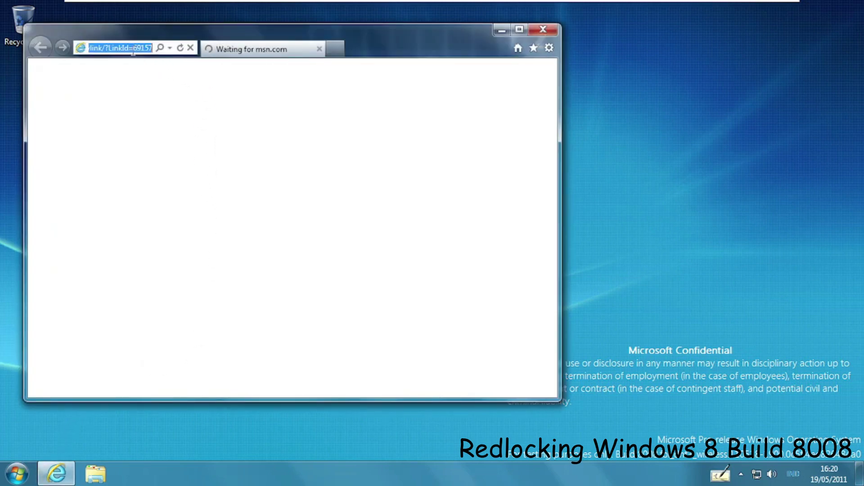
{"action": "type", "text": "w"}
{"action": "left_click", "coordinate": [179, 63]}
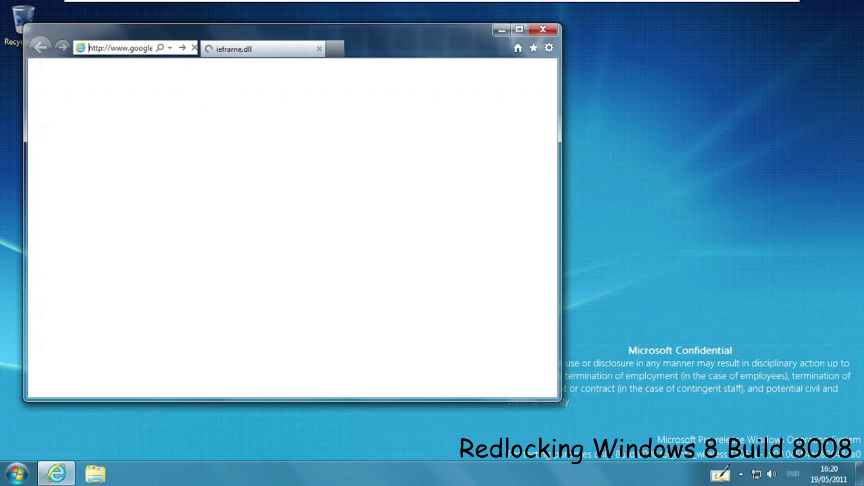
{"action": "left_click", "coordinate": [440, 301]}
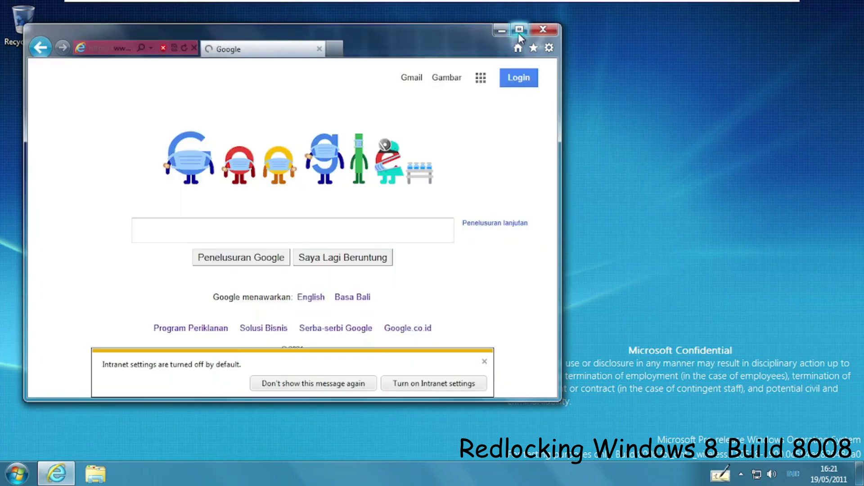
{"action": "left_click", "coordinate": [520, 29]}
Search Google for "redlock windows 8" and open BetaWiki's Redlock page, continuing past the certificate warning
{"action": "type", "text": "redlock windows 8"}
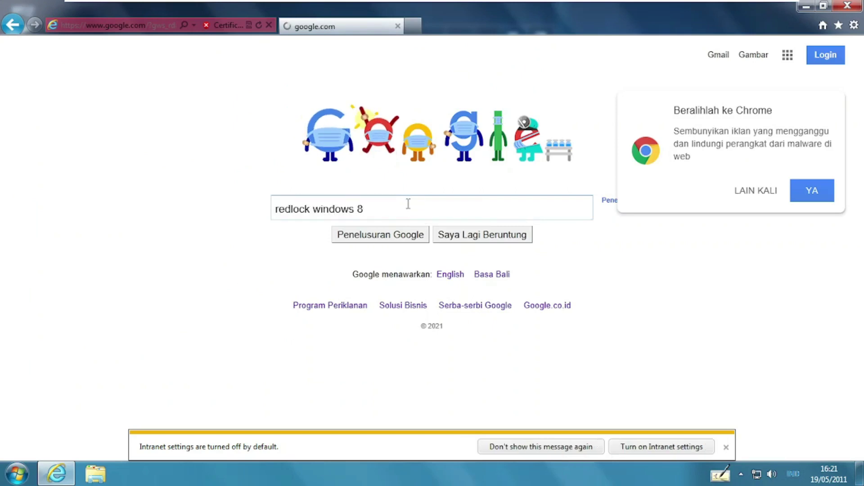
{"action": "key", "text": "Return"}
{"action": "left_click", "coordinate": [261, 149]}
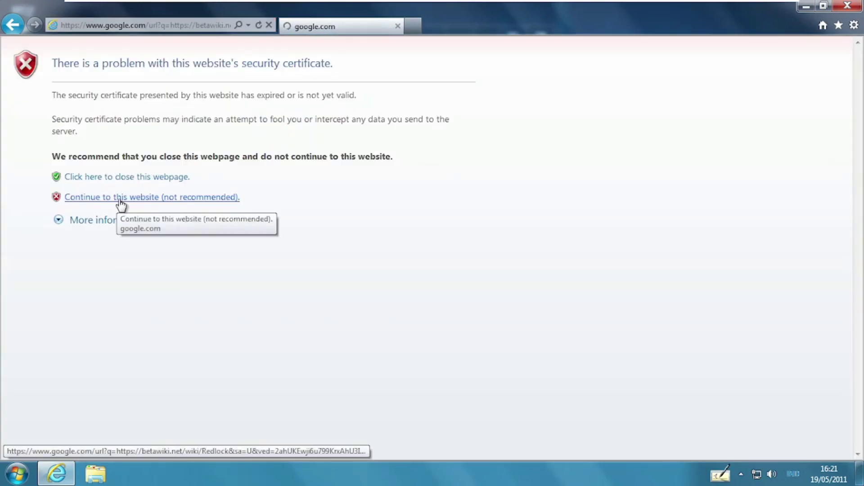
{"action": "left_click", "coordinate": [116, 200]}
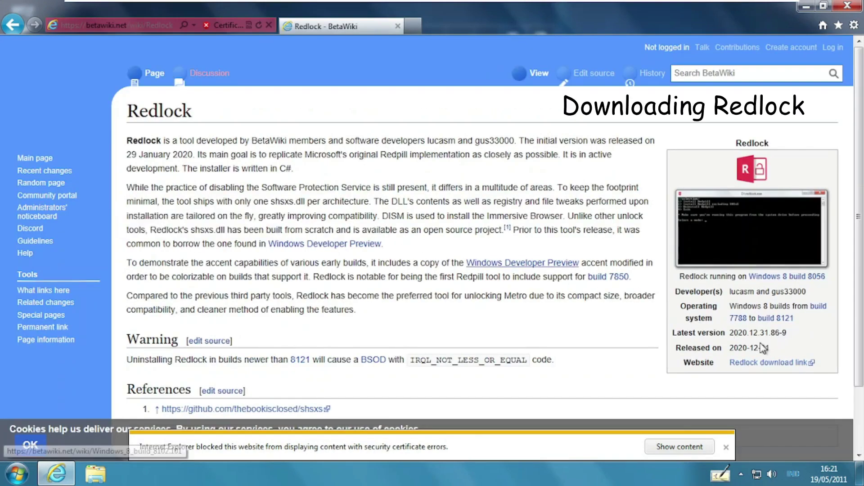
Download redlockT86-9.7z through the Redlock download link, continuing past the certificate warning, and save the file
{"action": "left_click", "coordinate": [786, 366]}
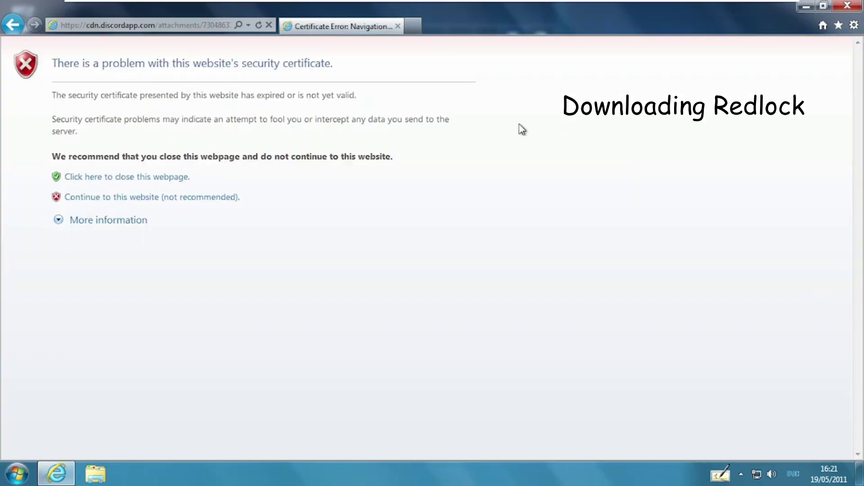
{"action": "left_click", "coordinate": [140, 200]}
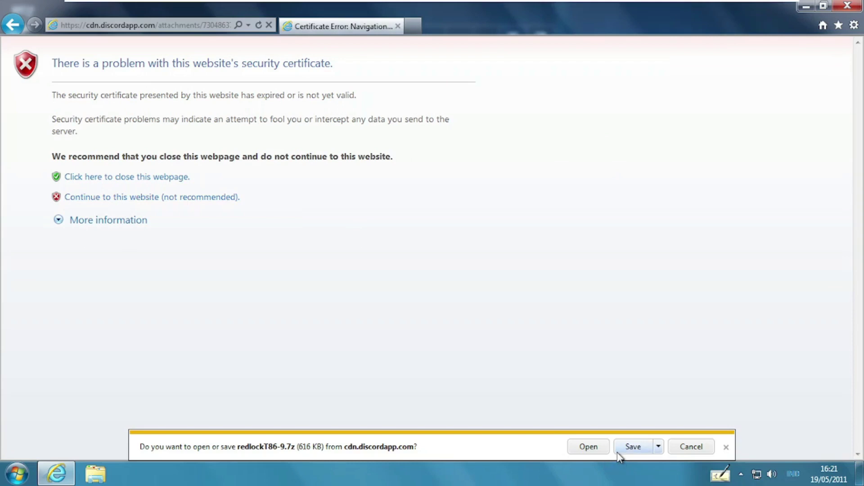
{"action": "left_click", "coordinate": [624, 451]}
{"action": "left_click", "coordinate": [155, 23]}
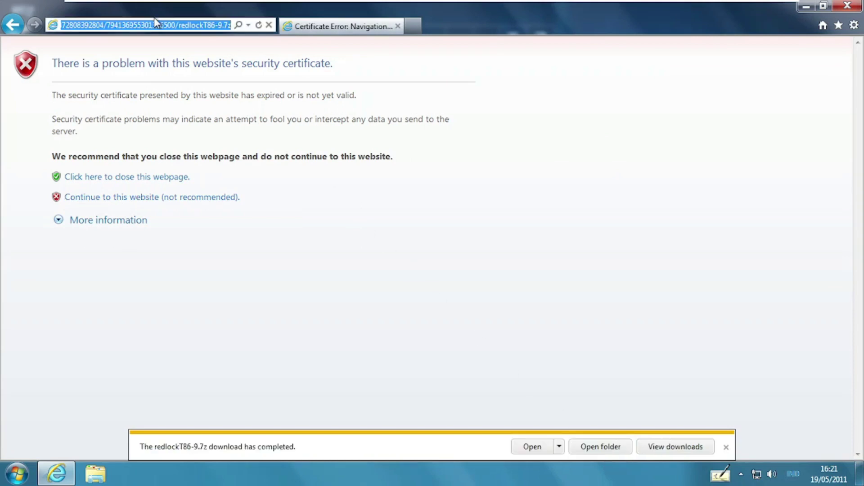
{"action": "type", "text": "www.google.com/"}
{"action": "key", "text": "Return"}
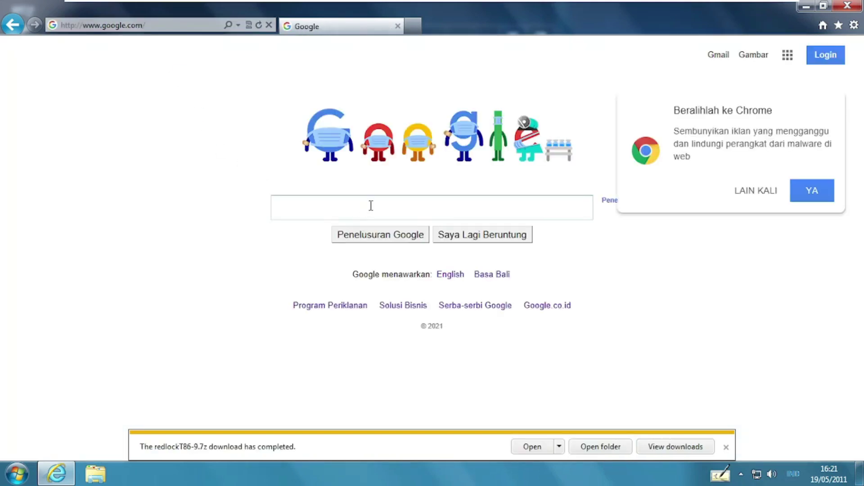
{"action": "type", "text": "7 zip"}
{"action": "key", "text": "Return"}
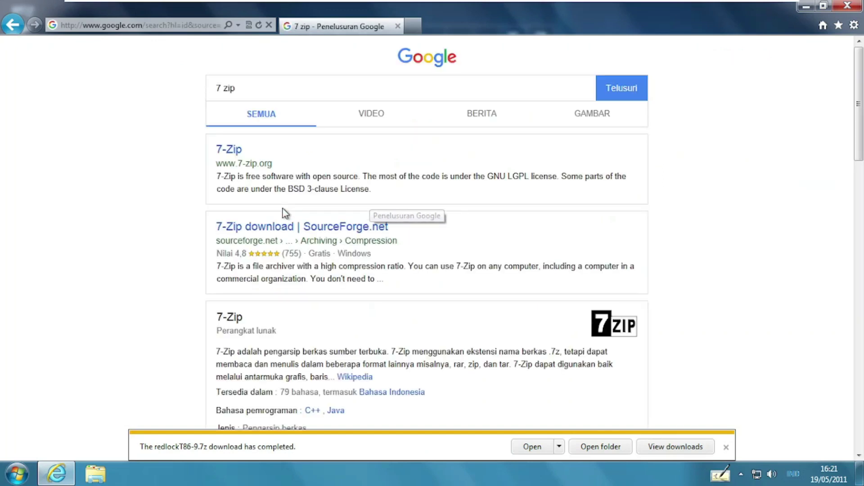
Open the 7-zip.org site past the certificate warning and save the 32-bit 7-Zip 19.00 installer, 7z1900.exe
{"action": "left_click", "coordinate": [220, 153]}
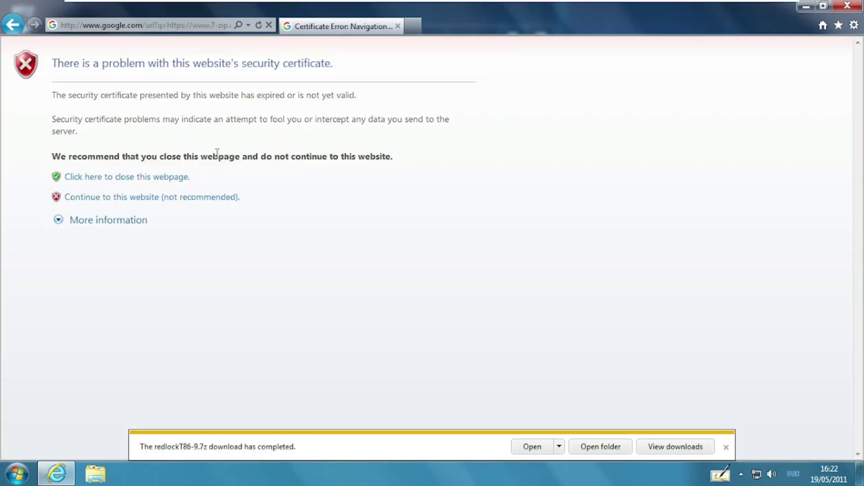
{"action": "left_click", "coordinate": [209, 196]}
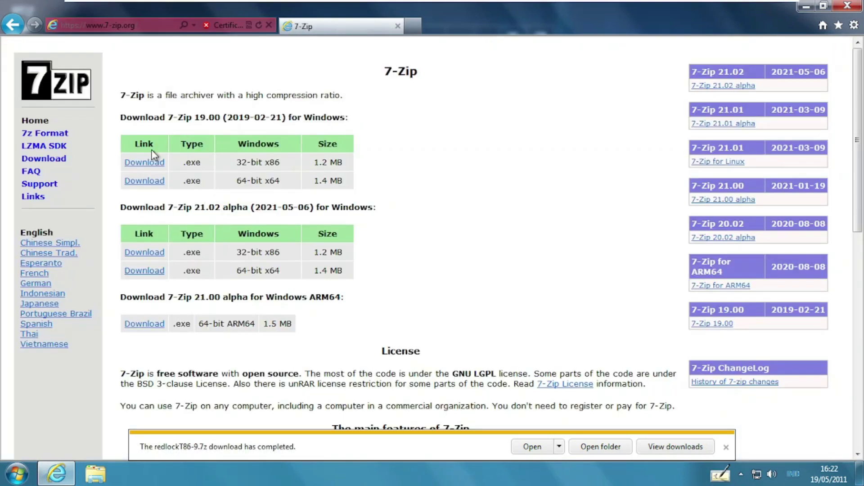
{"action": "left_click", "coordinate": [148, 164]}
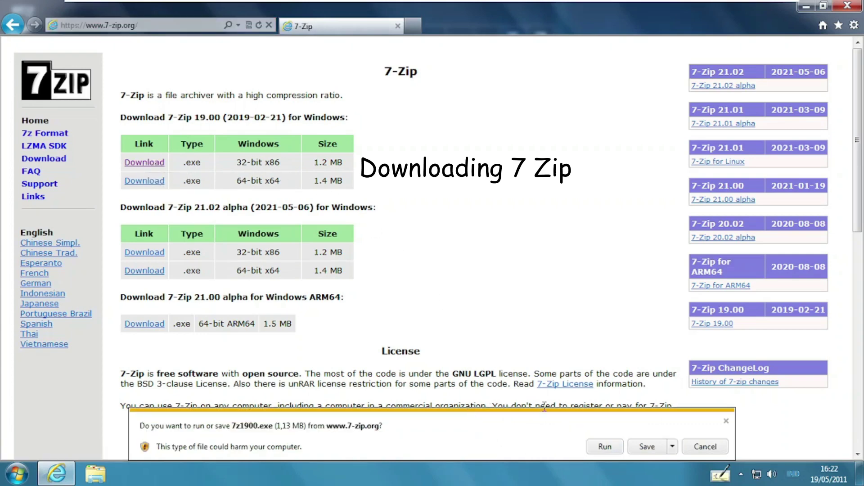
{"action": "left_click", "coordinate": [647, 446]}
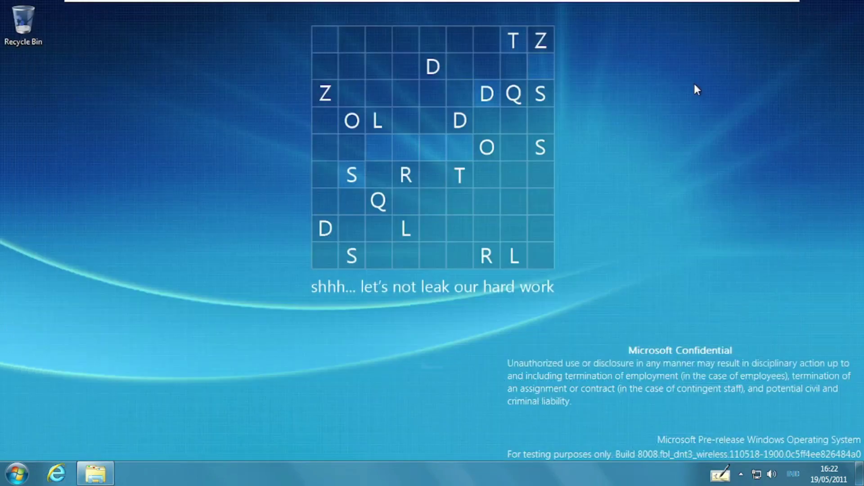
Run 7z1900 from the Downloads folder despite the SmartScreen warning, allow its changes, and install 7-Zip to C:\Program Files\7-Zip\
{"action": "key", "text": "super+e"}
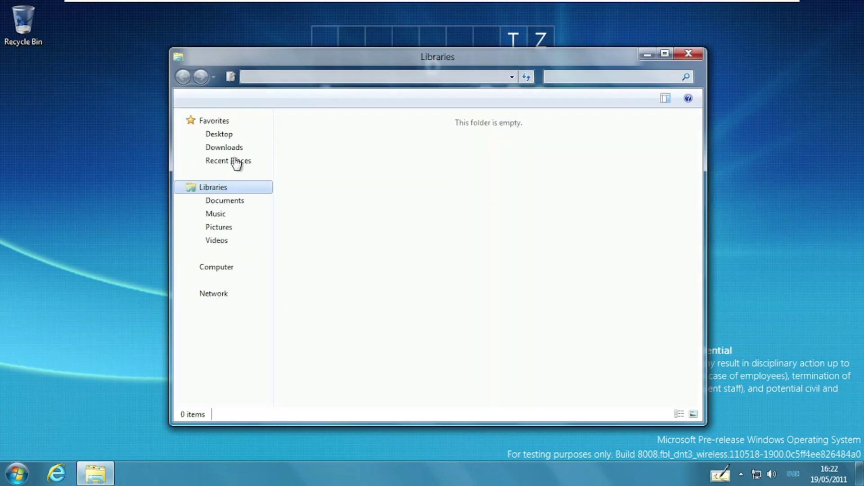
{"action": "left_click", "coordinate": [234, 147]}
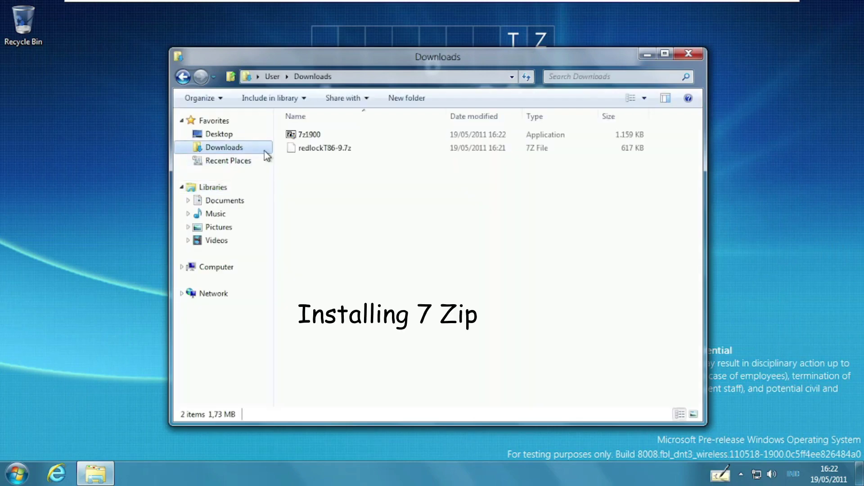
{"action": "left_click", "coordinate": [303, 149]}
{"action": "left_click", "coordinate": [299, 132]}
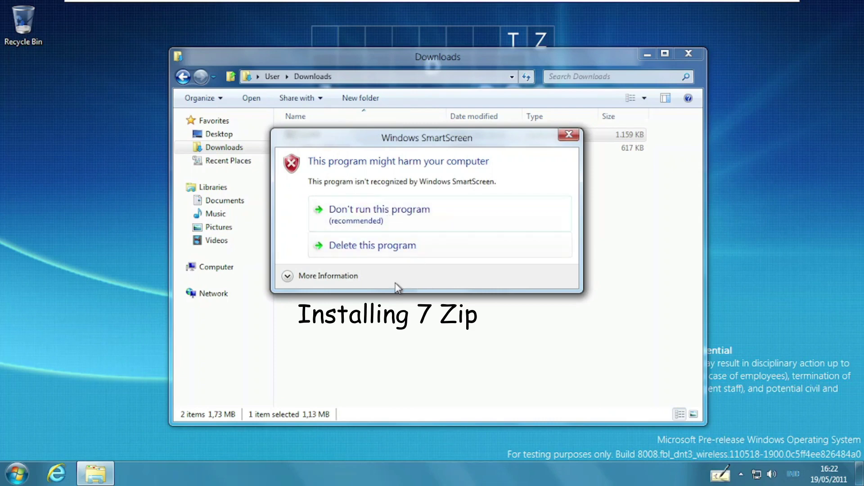
{"action": "left_click", "coordinate": [334, 279]}
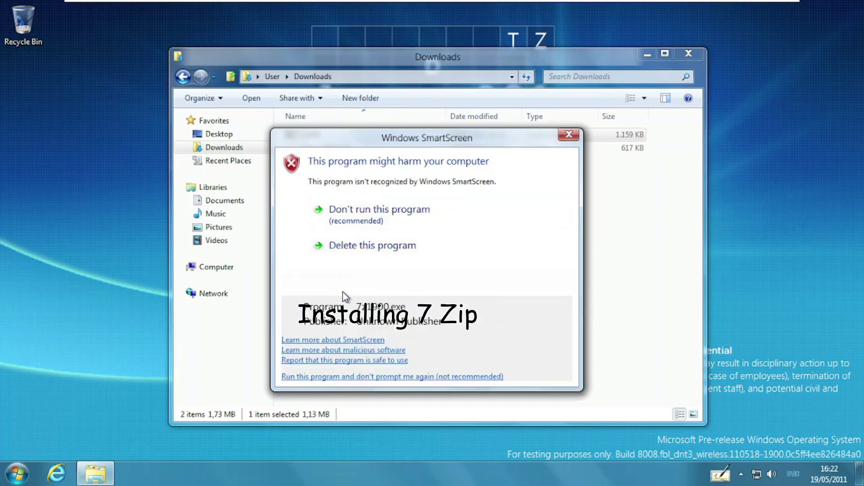
{"action": "left_click", "coordinate": [371, 377]}
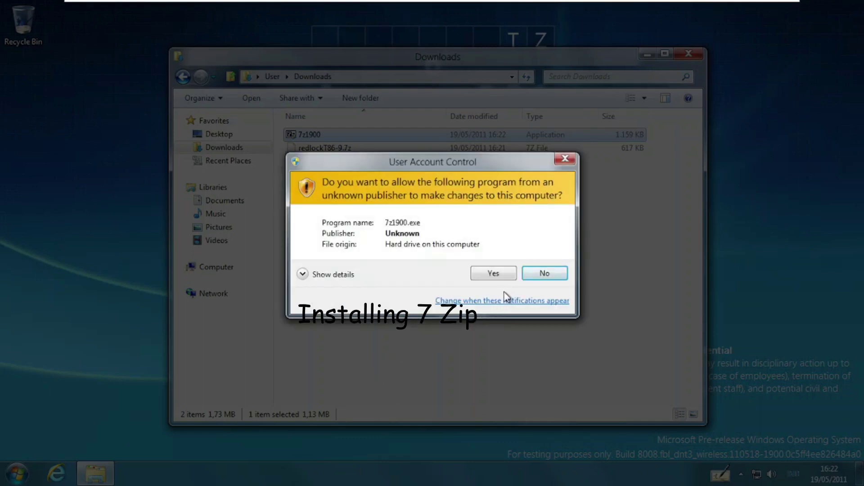
{"action": "left_click", "coordinate": [489, 277]}
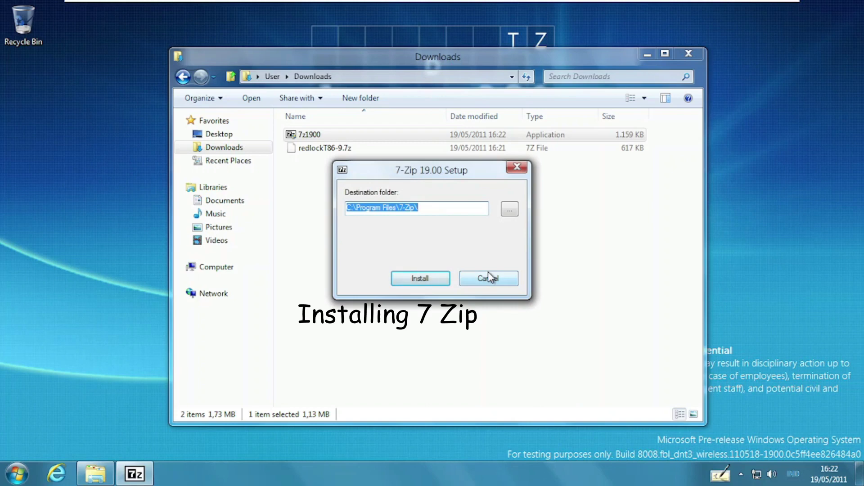
{"action": "key", "text": "Return"}
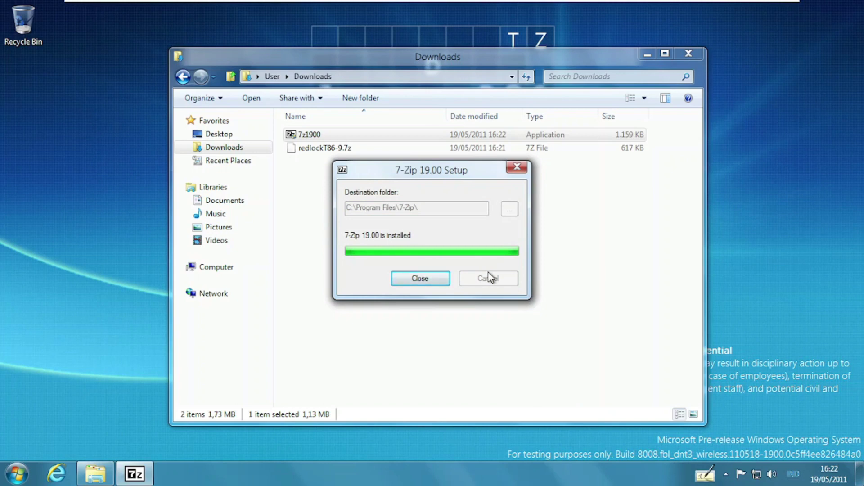
{"action": "left_click", "coordinate": [426, 277]}
Extract redlockT86-9.7z directly into the Downloads folder with 7-Zip
{"action": "double_click", "coordinate": [381, 151]}
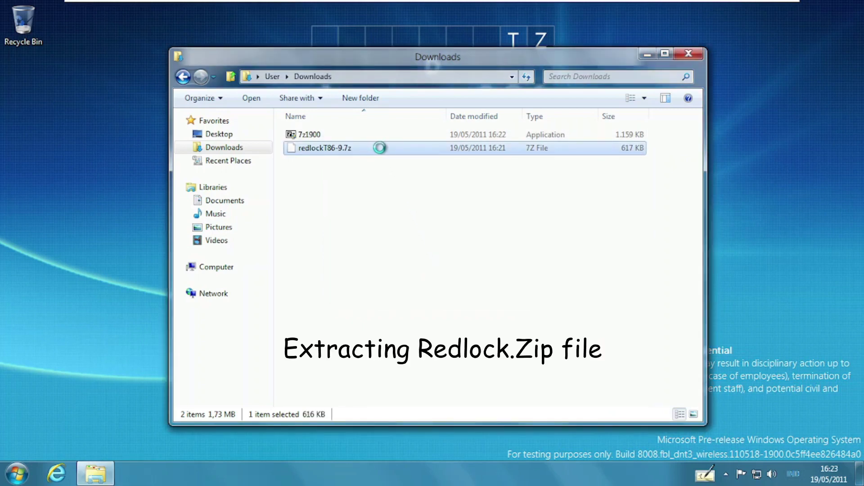
{"action": "right_click", "coordinate": [380, 148]}
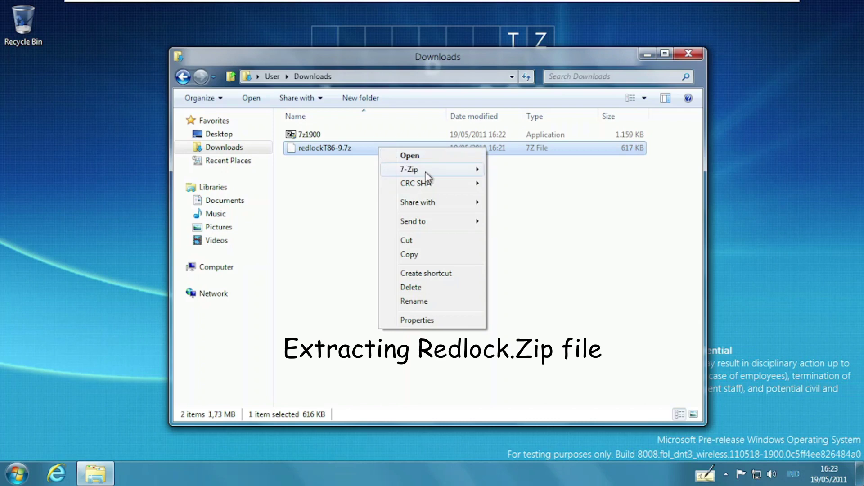
{"action": "mouse_move", "coordinate": [471, 169]}
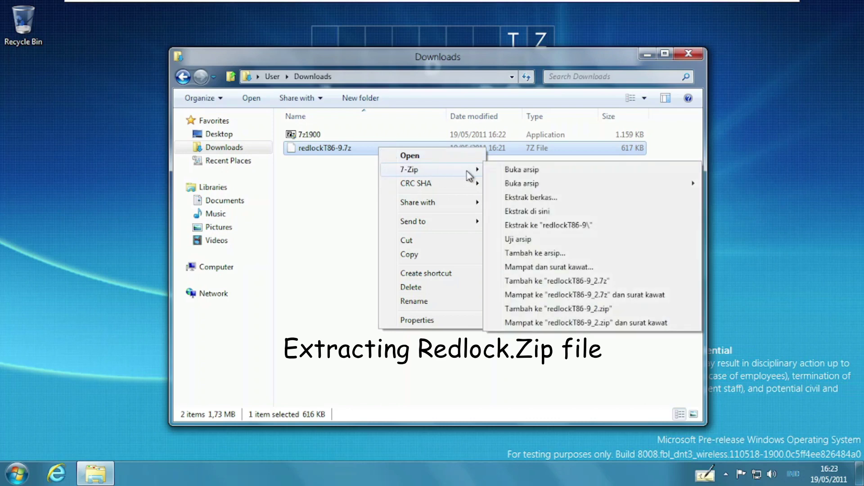
{"action": "left_click", "coordinate": [557, 215]}
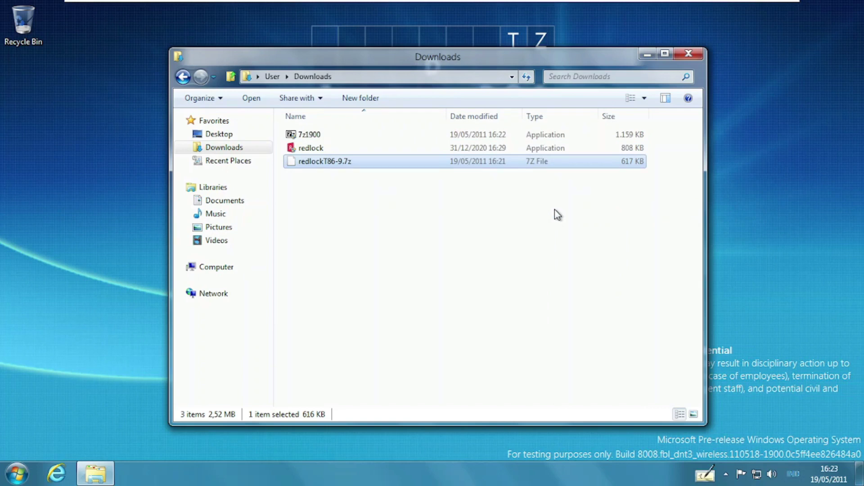
Run the extracted redlock program with permission to make changes, and choose mode 1 to install Redpill
{"action": "double_click", "coordinate": [439, 150]}
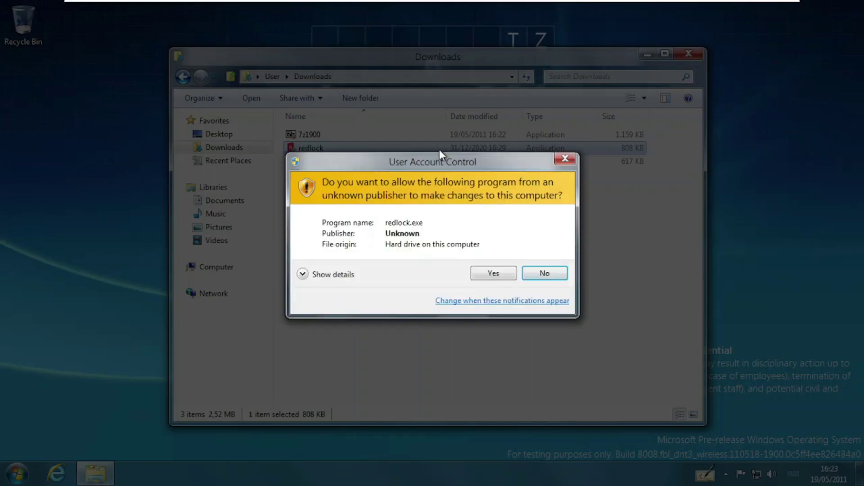
{"action": "left_click", "coordinate": [482, 277]}
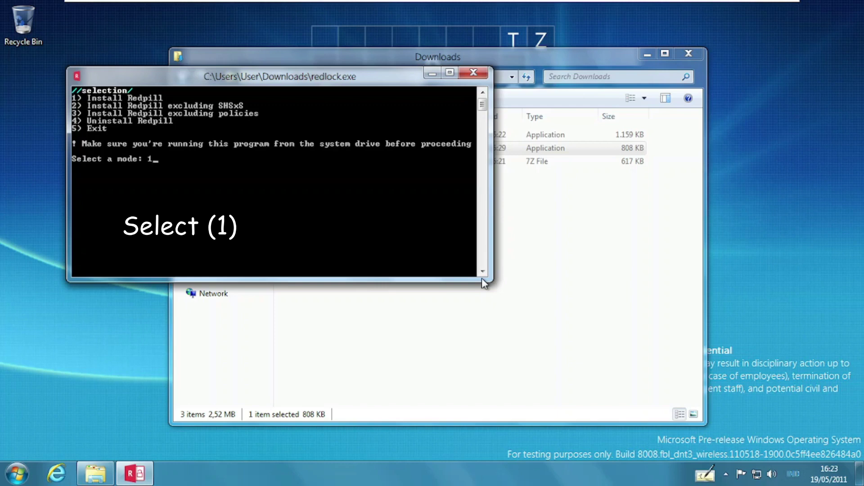
{"action": "key", "text": "Return"}
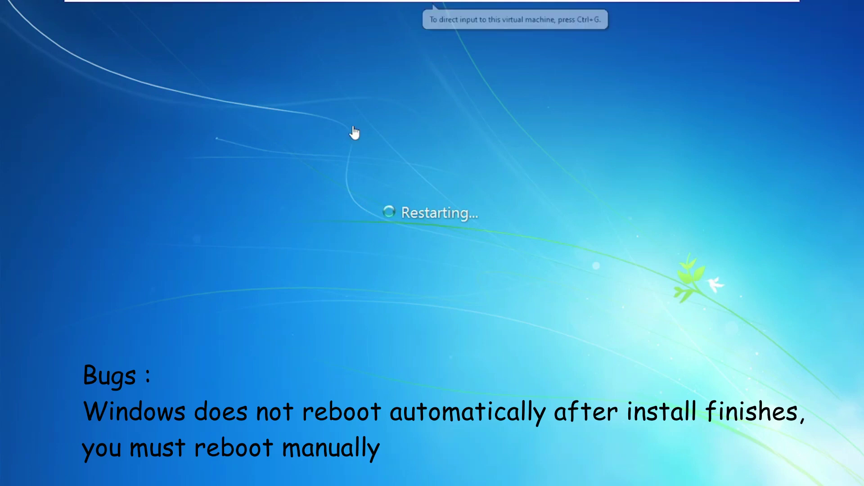
Restart the Windows 8 Build 8008 guest manually from the "Restarting..." screen and confirm the restart
{"action": "mouse_move", "coordinate": [253, 3]}
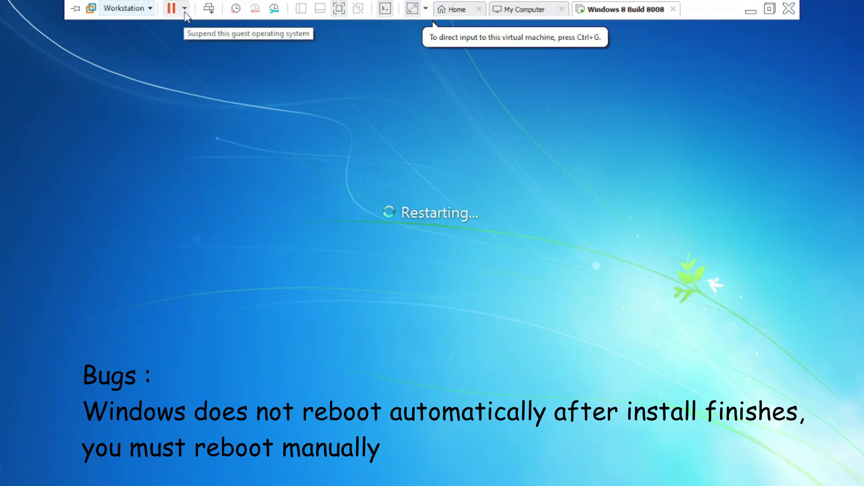
{"action": "left_click", "coordinate": [184, 10]}
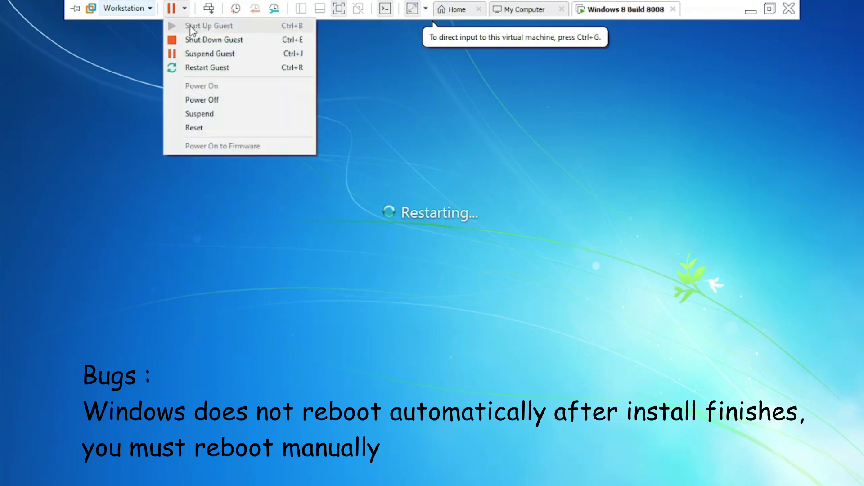
{"action": "left_click", "coordinate": [222, 73]}
{"action": "left_click", "coordinate": [450, 276]}
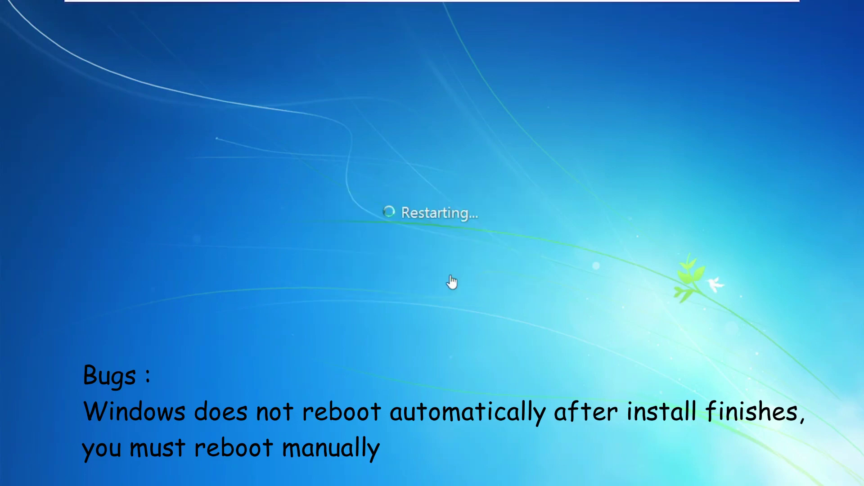